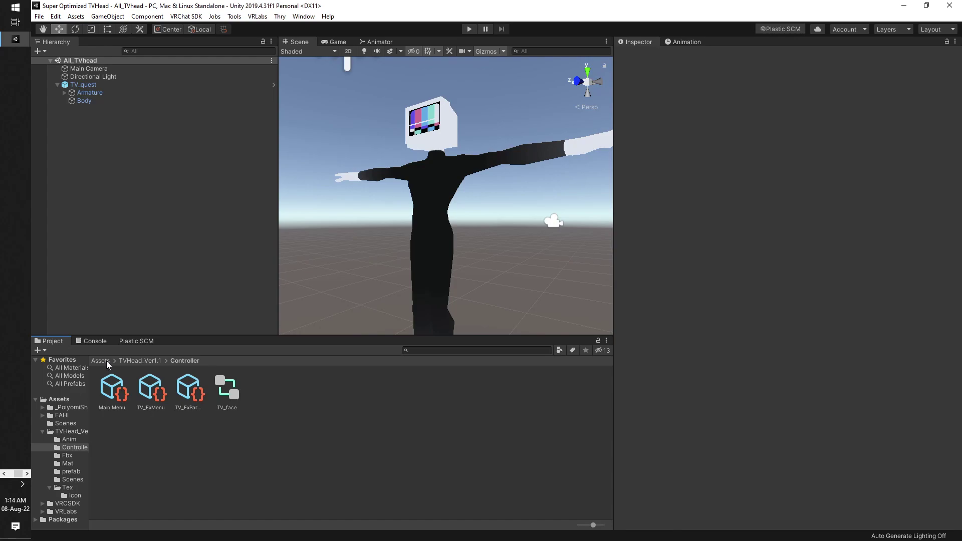
Step: Open the EAHI asset folder and read the installation instructions in its README
{"action": "left_click", "coordinate": [101, 360]}
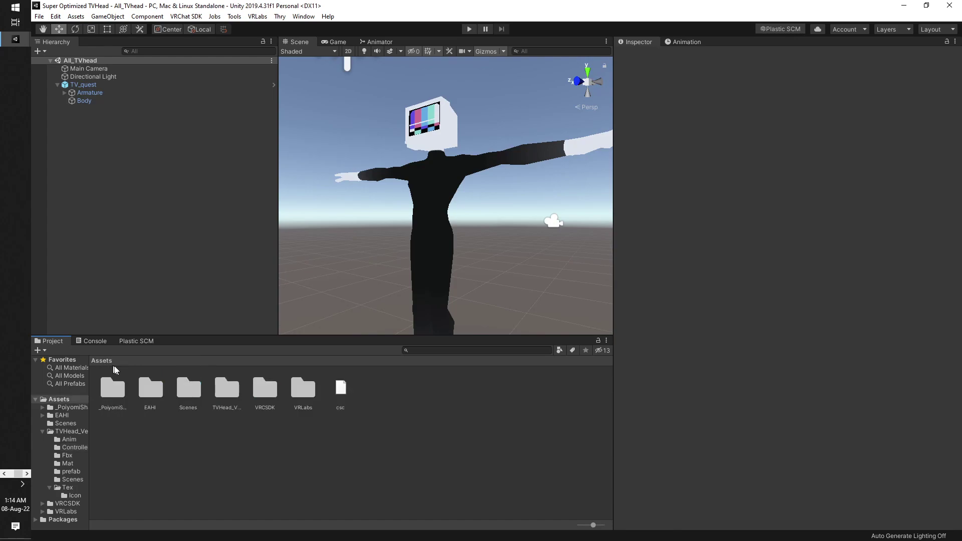
{"action": "double_click", "coordinate": [164, 401]}
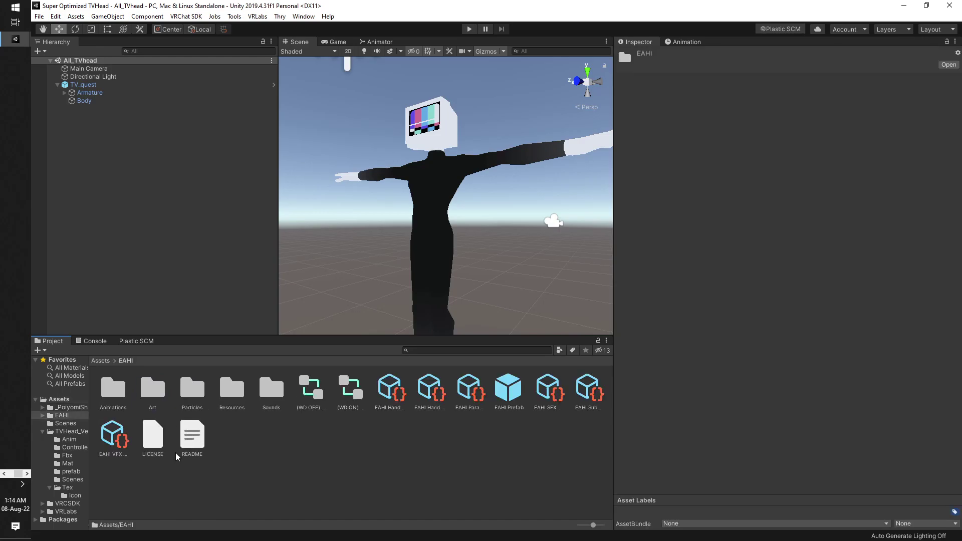
{"action": "left_click", "coordinate": [185, 439]}
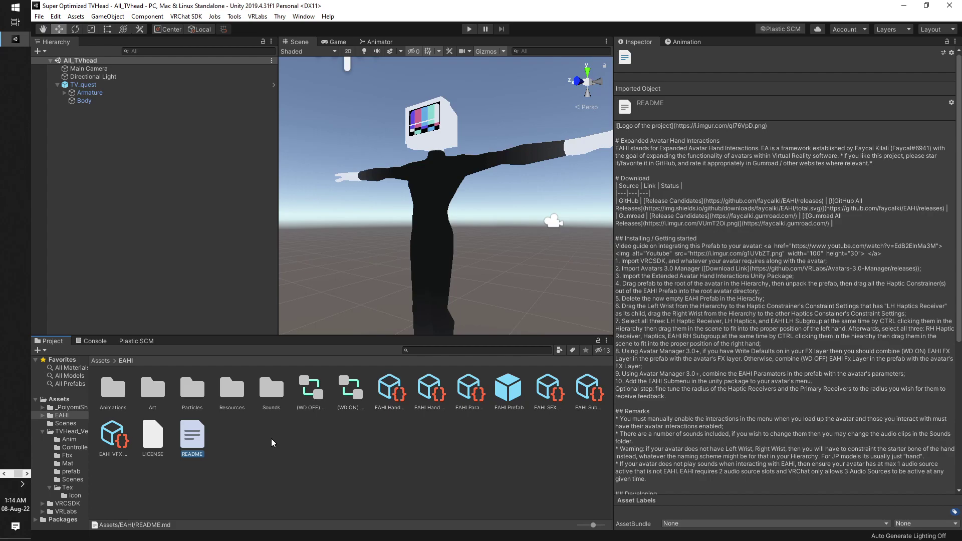
Step: Add the EAHI Prefab from the EAHI folder to the scene hierarchy and unpack it
{"action": "left_click", "coordinate": [101, 360]}
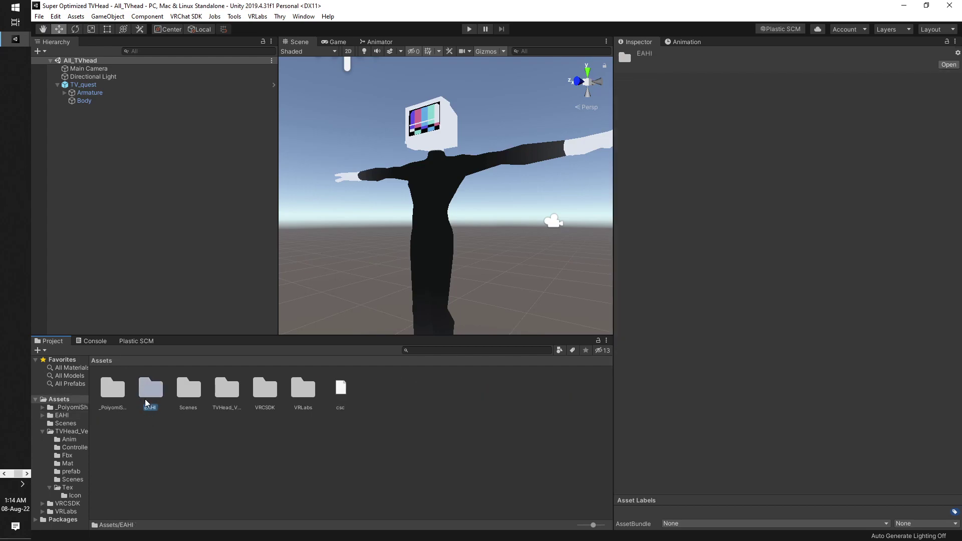
{"action": "double_click", "coordinate": [146, 395]}
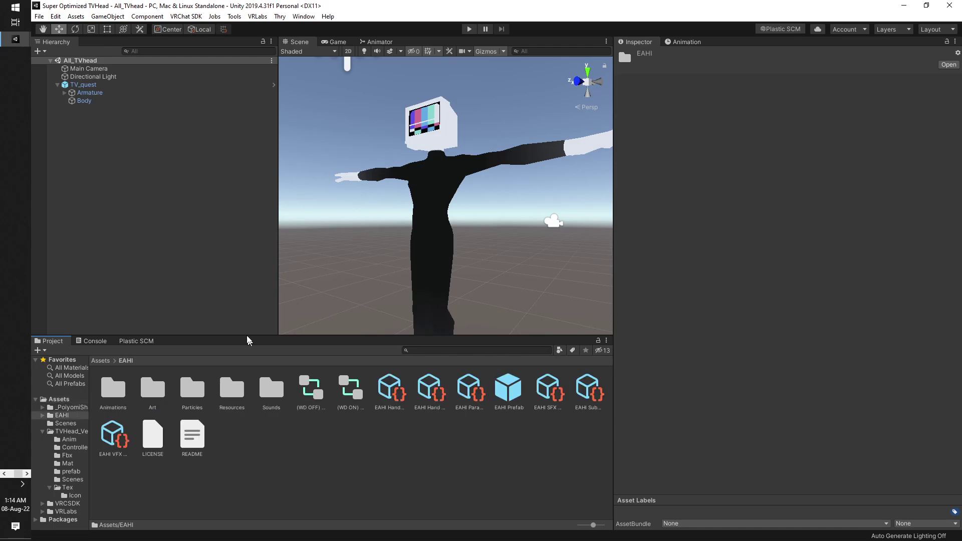
{"action": "double_click", "coordinate": [83, 85]}
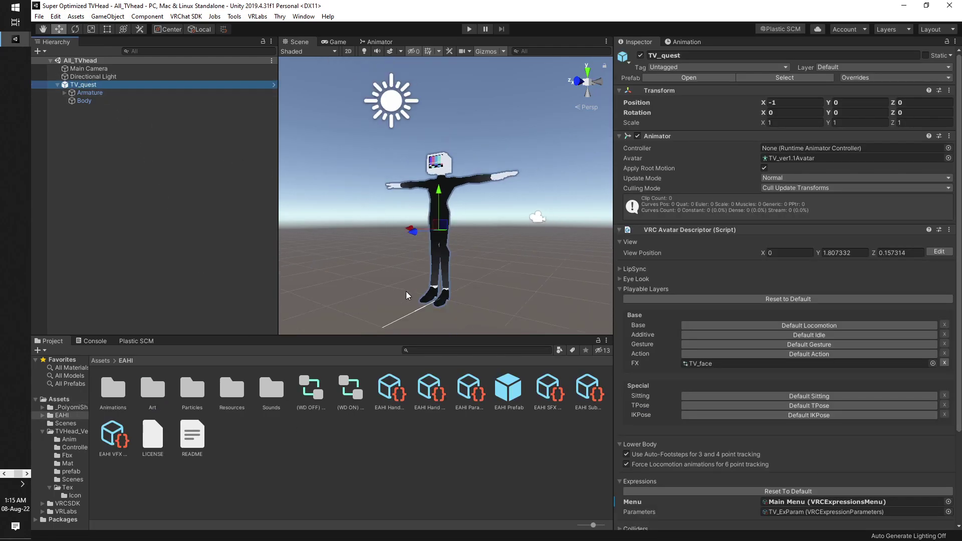
{"action": "left_click_drag", "start_coordinate": [508, 388], "coordinate": [86, 87]}
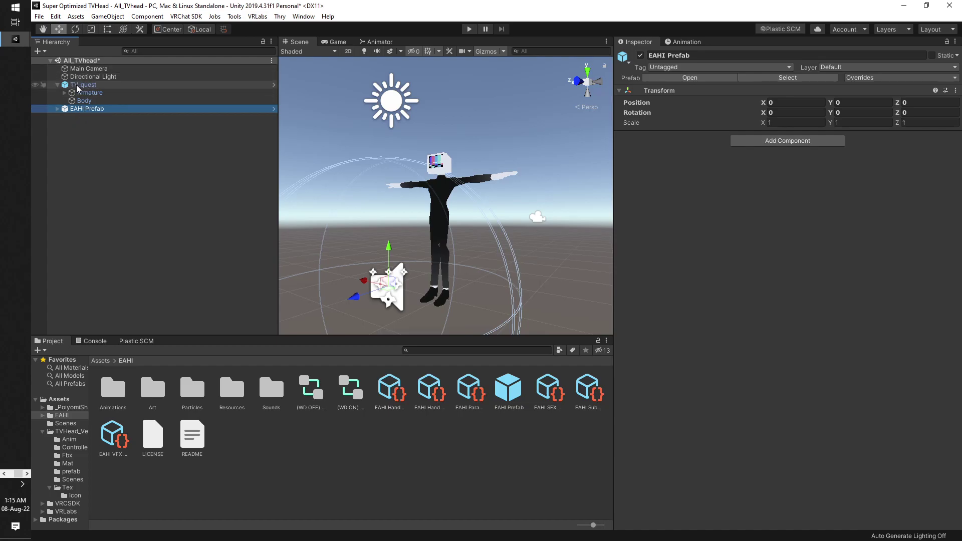
{"action": "right_click", "coordinate": [96, 110]}
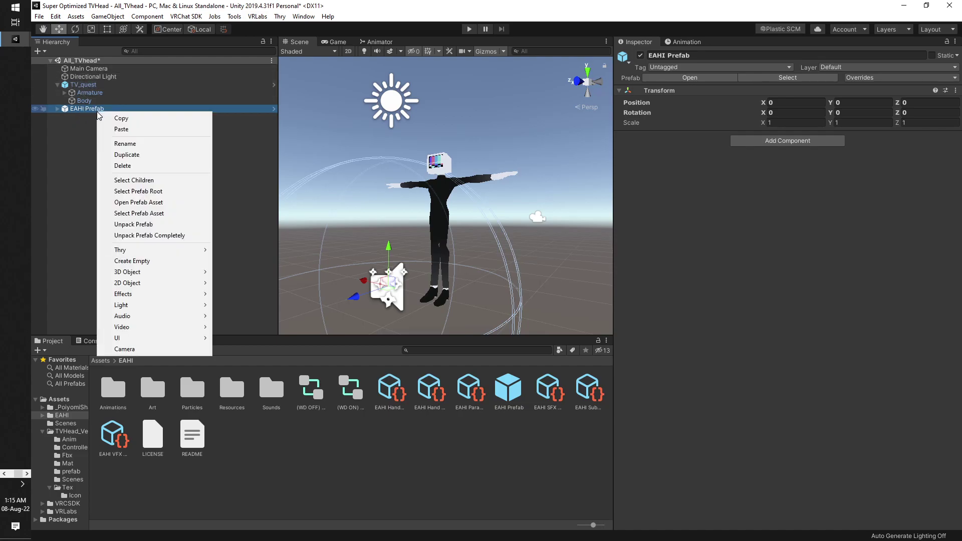
{"action": "left_click", "coordinate": [150, 224]}
Step: Select the Haptics Constrainer containing the LH objects and expand the TV_quest armature down to the hand.L and hand.R bones
{"action": "left_click", "coordinate": [57, 108]}
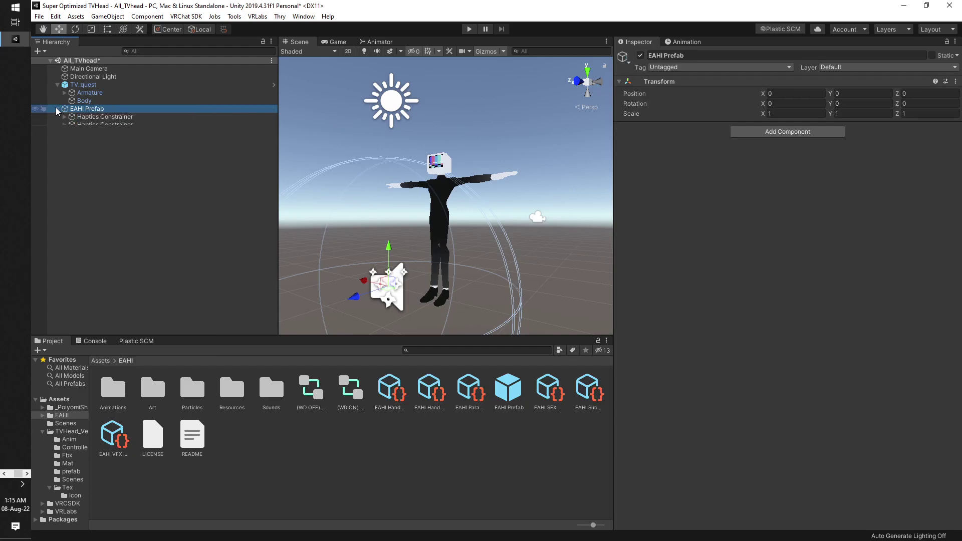
{"action": "left_click", "coordinate": [86, 117]}
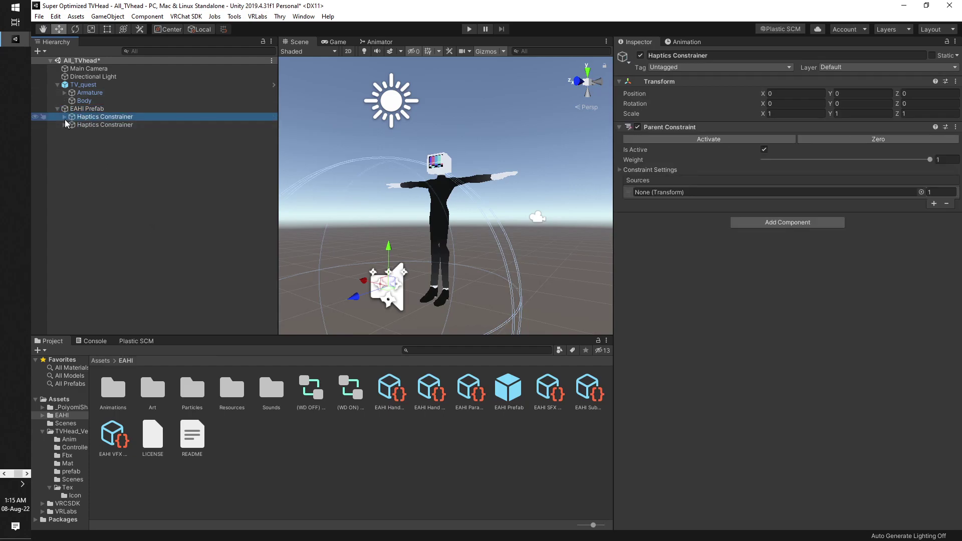
{"action": "left_click", "coordinate": [64, 117]}
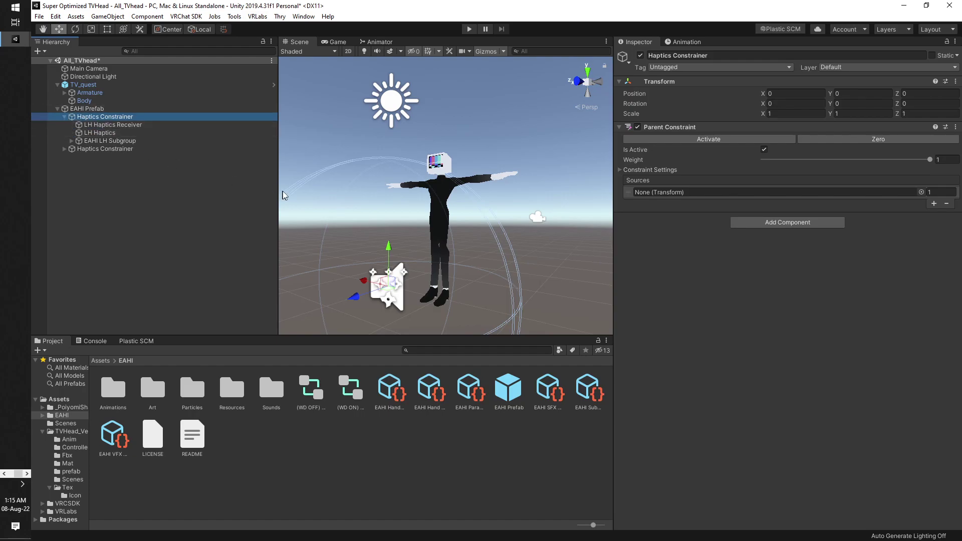
{"action": "scroll", "coordinate": [316, 200], "scroll_direction": "up", "scroll_amount": 2}
{"action": "left_click", "coordinate": [64, 92]}
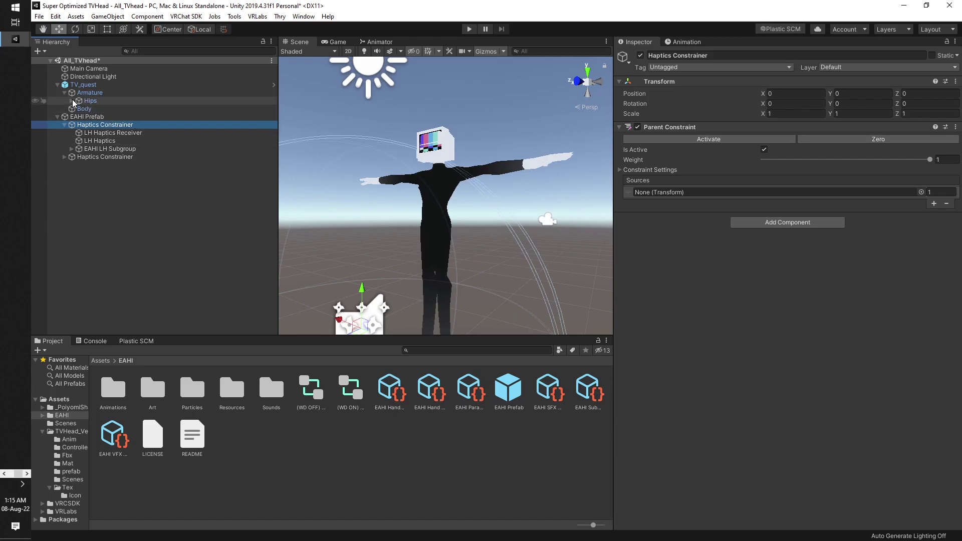
{"action": "left_click", "coordinate": [71, 101]}
{"action": "left_click", "coordinate": [72, 100]}
{"action": "left_click", "coordinate": [72, 100]}
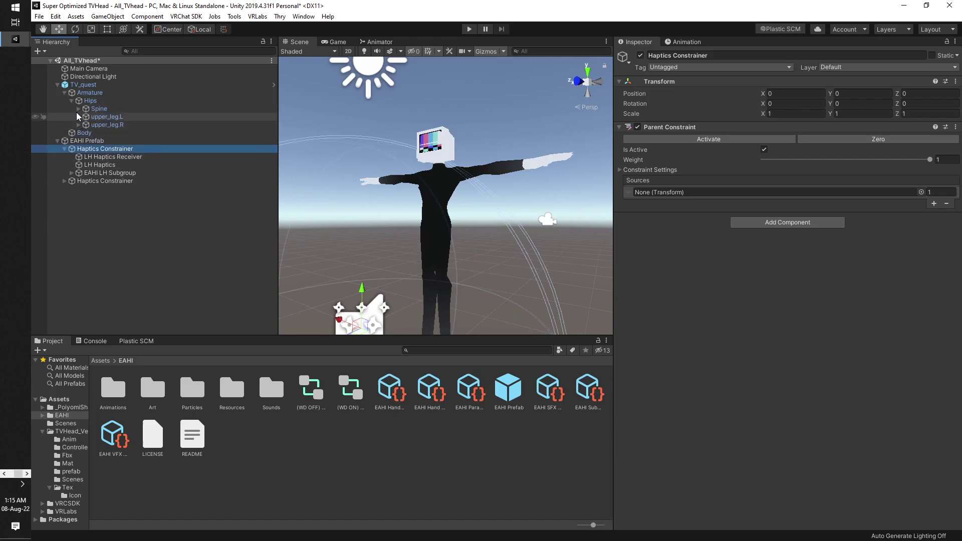
{"action": "left_click", "coordinate": [77, 109]}
{"action": "left_click", "coordinate": [84, 116]}
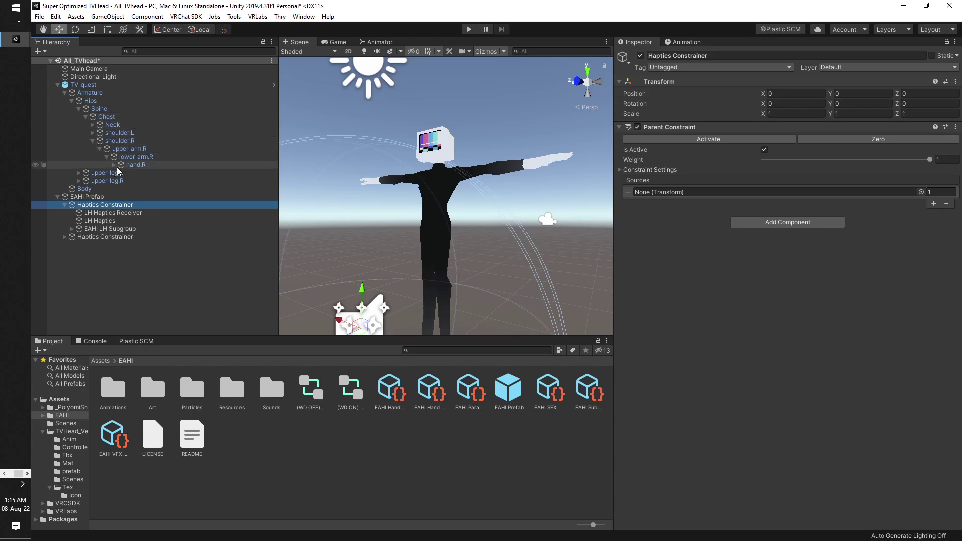
{"action": "left_click", "coordinate": [92, 133]}
{"action": "left_click", "coordinate": [99, 140]}
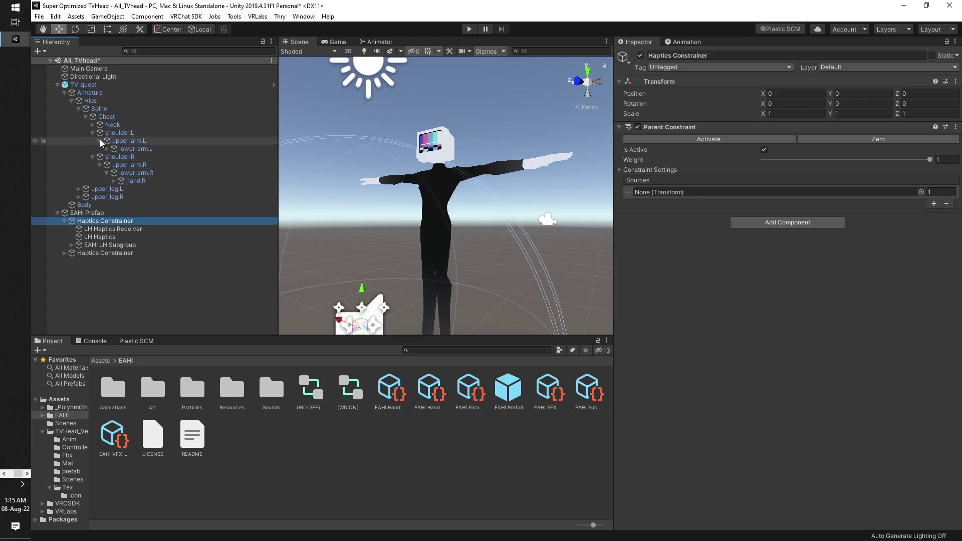
{"action": "left_click", "coordinate": [105, 149]}
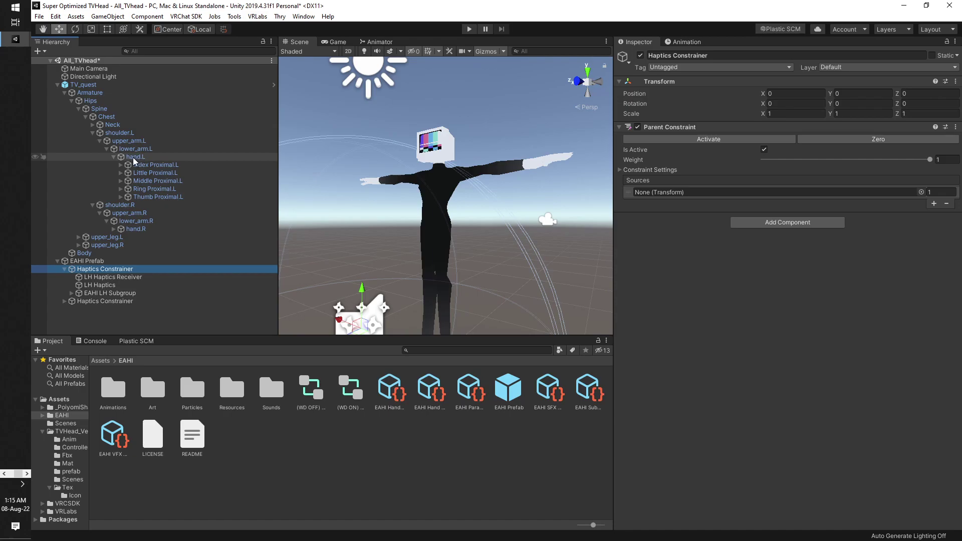
Step: Assign hand.L as the Parent Constraint source of the left-hand Haptics Constrainer and hand.R as that of the right-hand one
{"action": "left_click_drag", "start_coordinate": [139, 159], "coordinate": [669, 198]}
{"action": "left_click", "coordinate": [105, 270]}
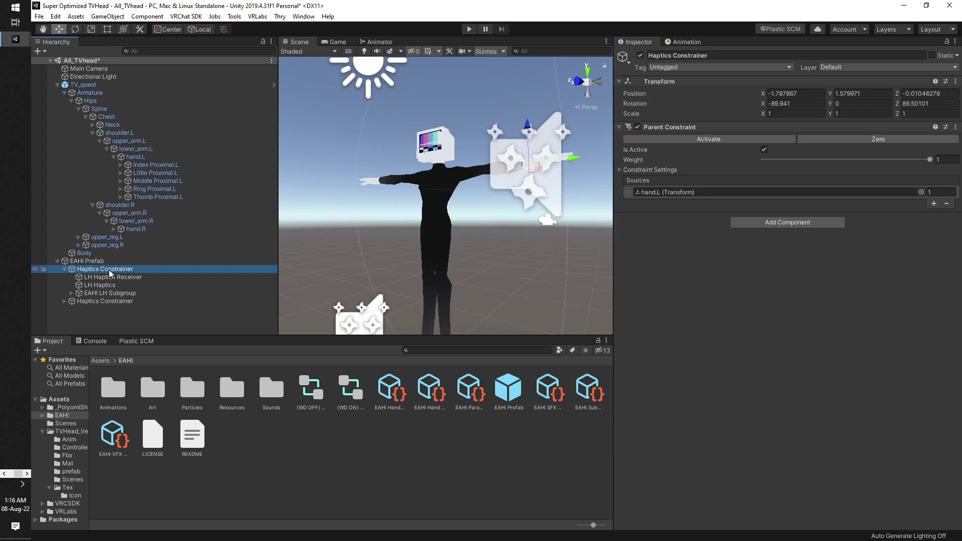
{"action": "left_click", "coordinate": [95, 301]}
{"action": "left_click", "coordinate": [65, 301]}
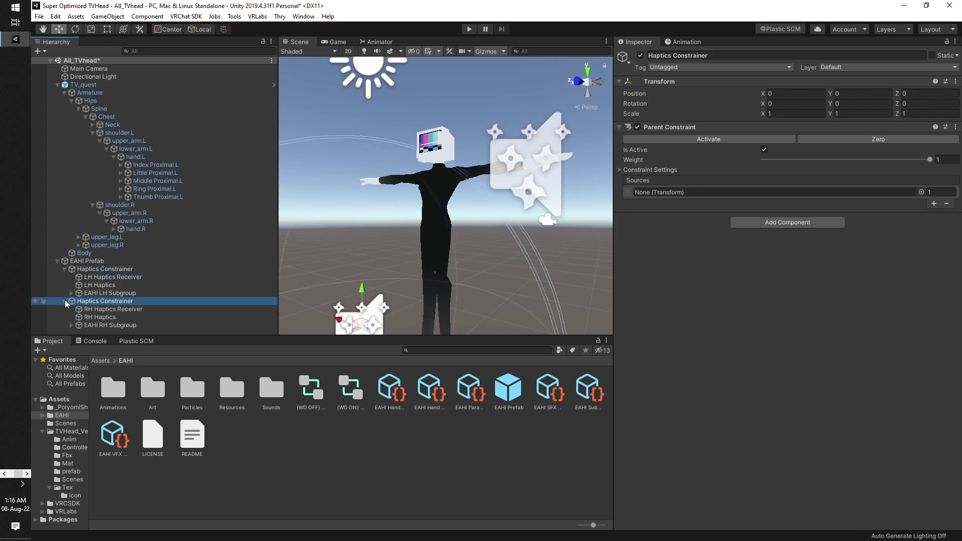
{"action": "left_click_drag", "start_coordinate": [131, 232], "coordinate": [661, 194]}
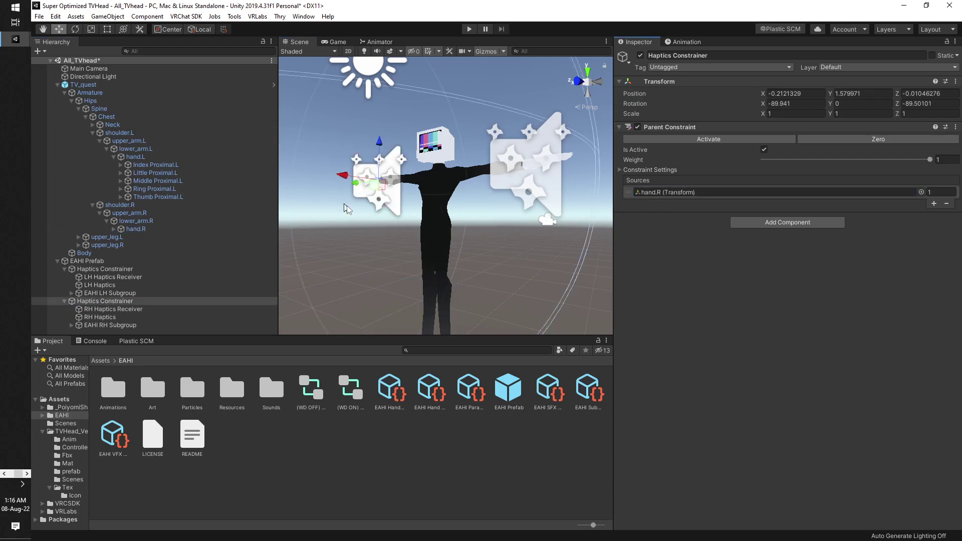
Step: Move LH Haptics Receiver, LH Haptics and EAHI LH Subgroup together along their Y axis from the wrist onto the left hand
{"action": "double_click", "coordinate": [78, 281]}
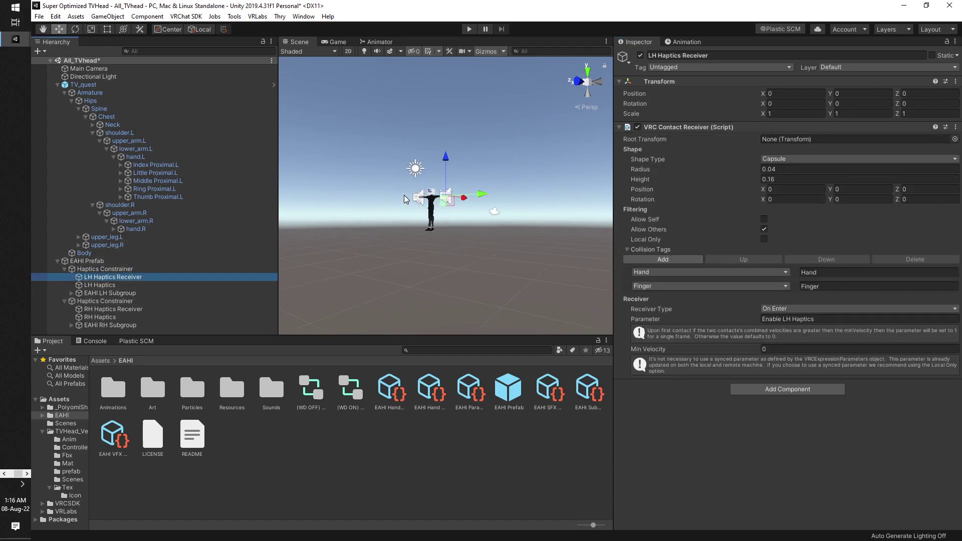
{"action": "key", "text": "f"}
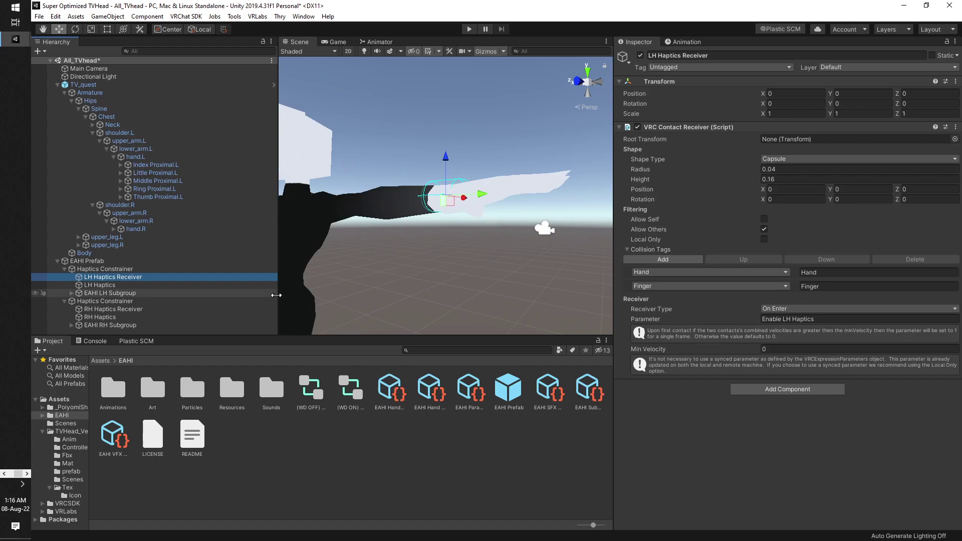
{"action": "left_click", "coordinate": [173, 293], "text": "shift"}
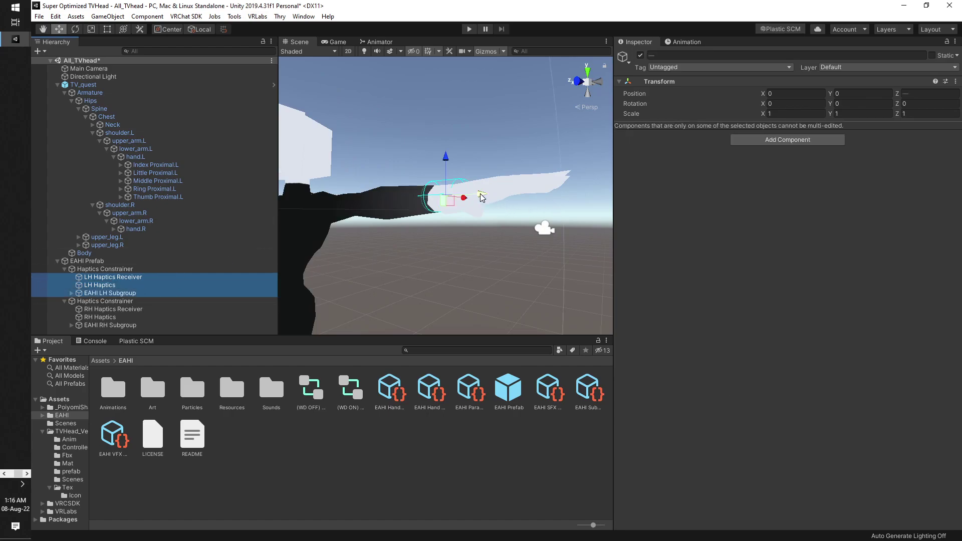
{"action": "left_click_drag", "start_coordinate": [480, 197], "coordinate": [538, 284]}
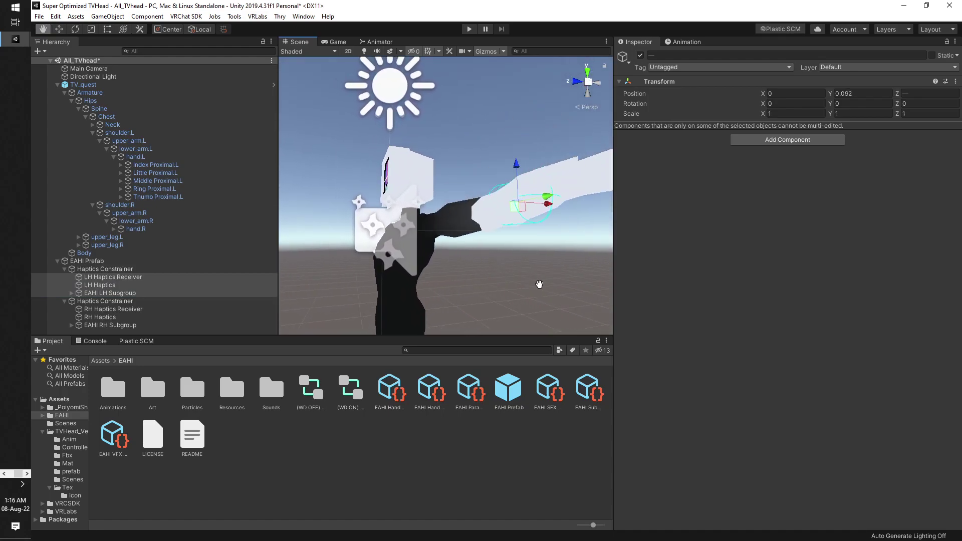
{"action": "left_click_drag", "start_coordinate": [547, 195], "coordinate": [365, 230]}
Step: Move RH Haptics Receiver, RH Haptics and EAHI RH Subgroup together onto the right hand, at a Y position of about 0.07
{"action": "double_click", "coordinate": [164, 312]}
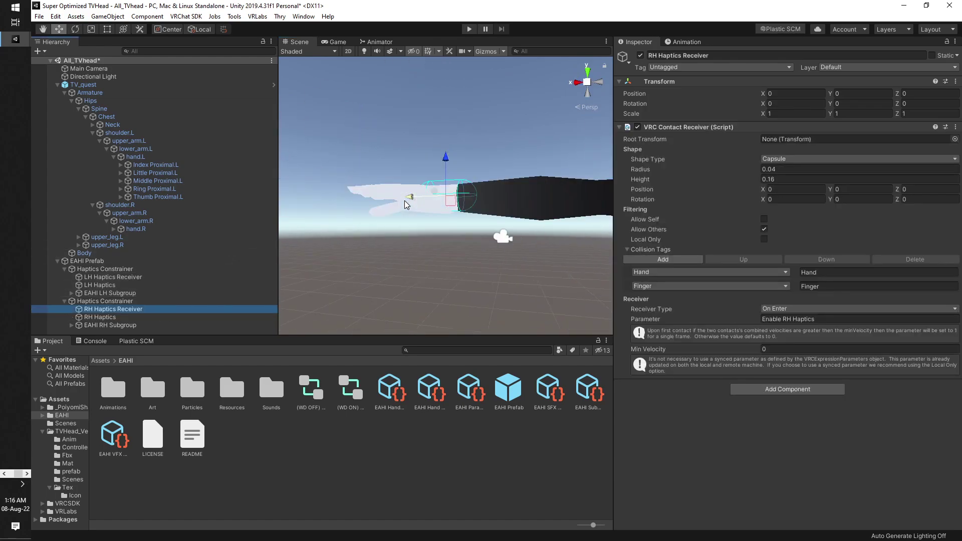
{"action": "left_click", "coordinate": [219, 329]}
{"action": "left_click", "coordinate": [182, 310]}
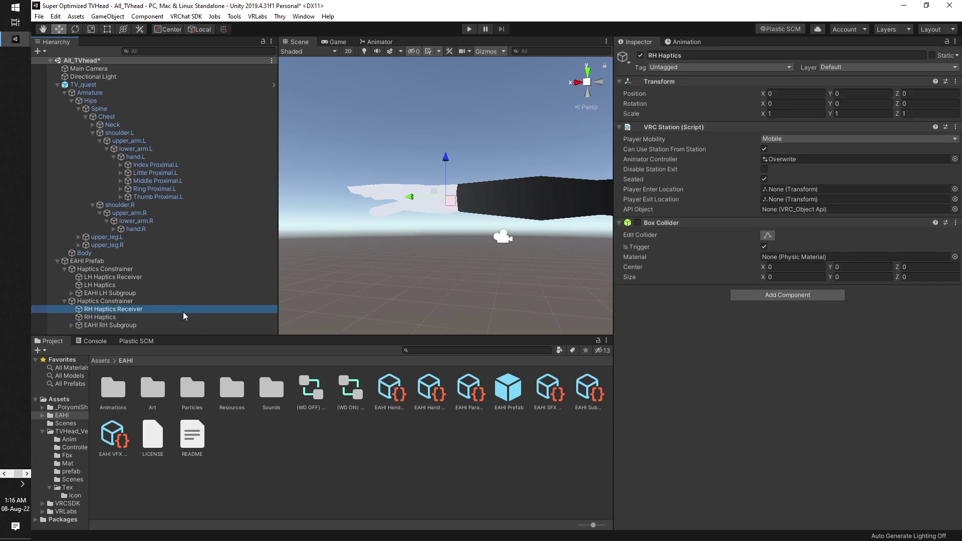
{"action": "left_click", "coordinate": [176, 325], "text": "shift"}
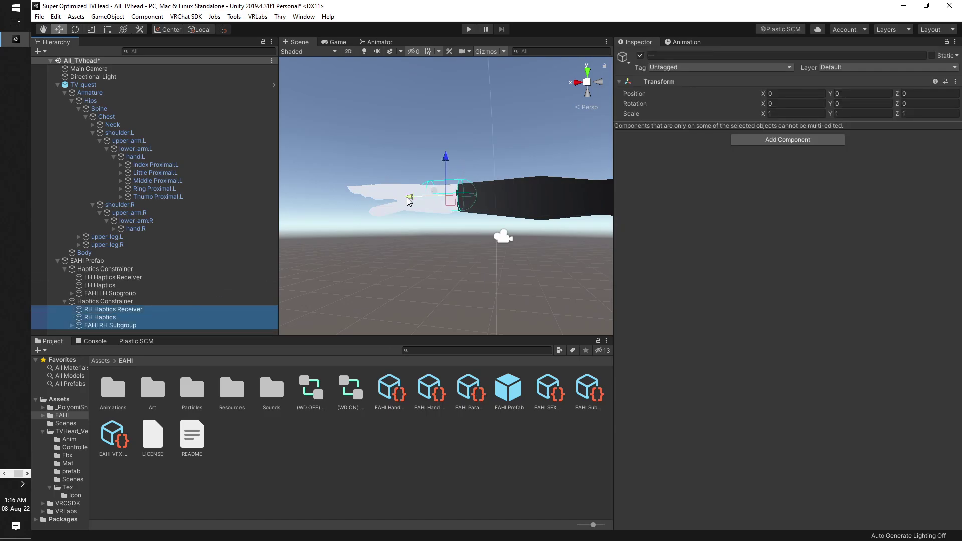
{"action": "mouse_move", "coordinate": [408, 197]}
{"action": "left_mouse_down"}
{"action": "mouse_move", "coordinate": [388, 199]}
{"action": "mouse_move", "coordinate": [390, 209]}
{"action": "mouse_move", "coordinate": [384, 178]}
{"action": "mouse_move", "coordinate": [416, 140]}
{"action": "mouse_move", "coordinate": [442, 186]}
{"action": "mouse_move", "coordinate": [423, 150]}
{"action": "mouse_move", "coordinate": [407, 189]}
{"action": "mouse_move", "coordinate": [410, 219]}
{"action": "mouse_move", "coordinate": [400, 223]}
{"action": "mouse_move", "coordinate": [415, 187]}
{"action": "left_mouse_up"}
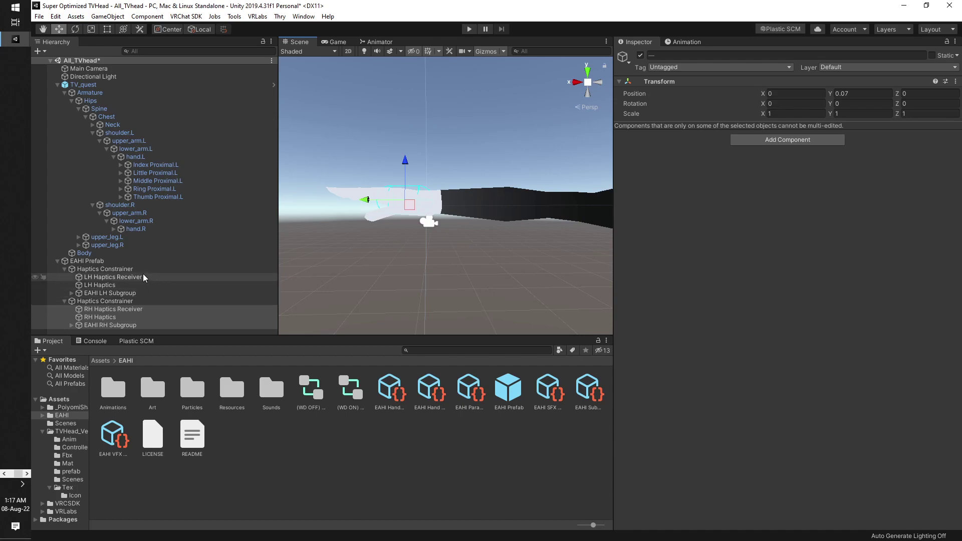
Step: Reparent both Haptics Constrainers directly under TV_quest and delete the emptied EAHI Prefab object
{"action": "left_click", "coordinate": [65, 269]}
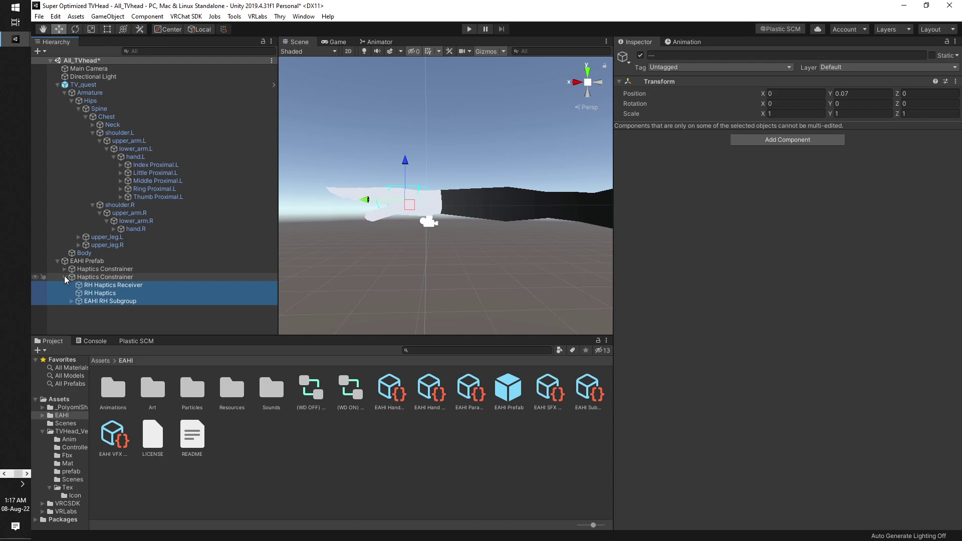
{"action": "left_click", "coordinate": [64, 275]}
{"action": "left_click", "coordinate": [82, 269]}
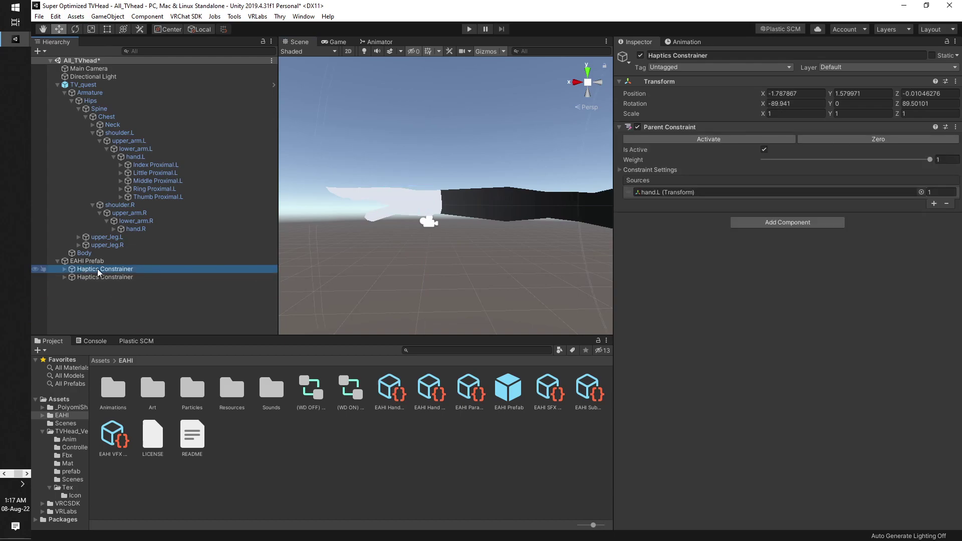
{"action": "left_click_drag", "start_coordinate": [99, 272], "coordinate": [77, 86]}
{"action": "right_click", "coordinate": [93, 276]}
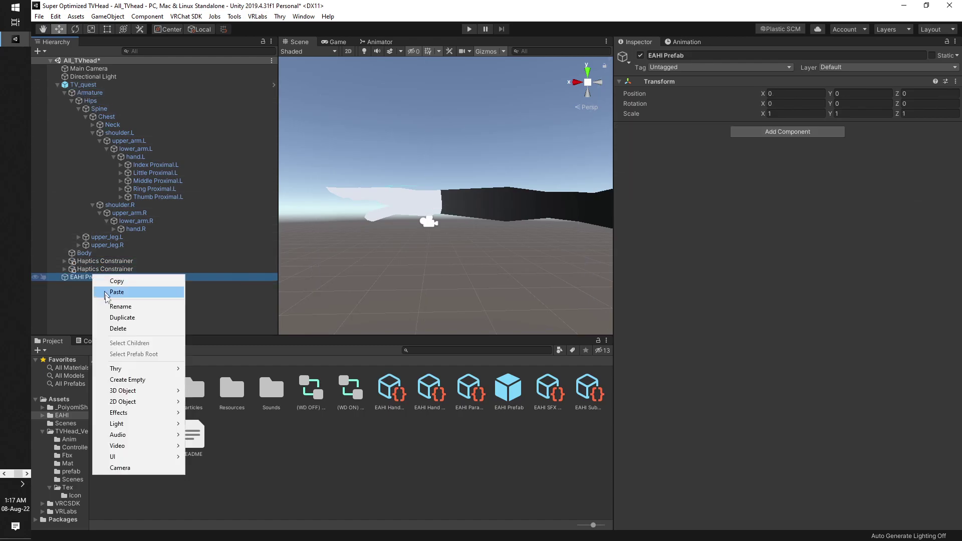
{"action": "left_click", "coordinate": [131, 330]}
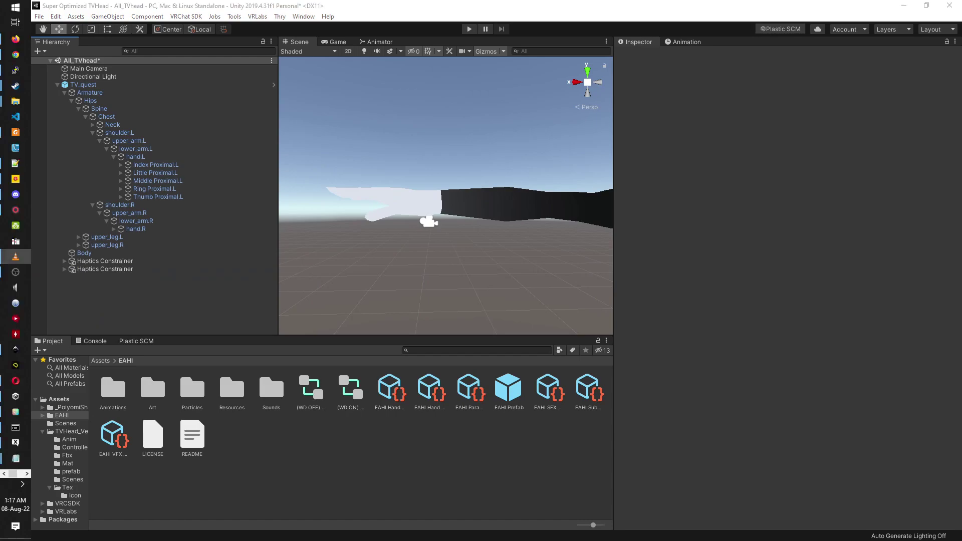
Step: Open the Avatars 3.0 Manager with TV_quest as the avatar and expand its FX layer settings
{"action": "left_click", "coordinate": [228, 16]}
{"action": "mouse_move", "coordinate": [257, 17]}
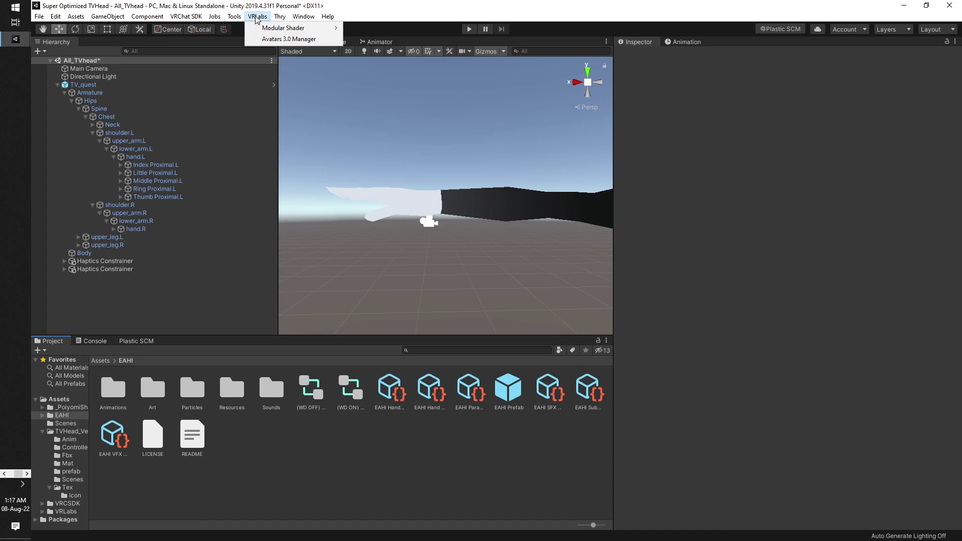
{"action": "left_click", "coordinate": [278, 39]}
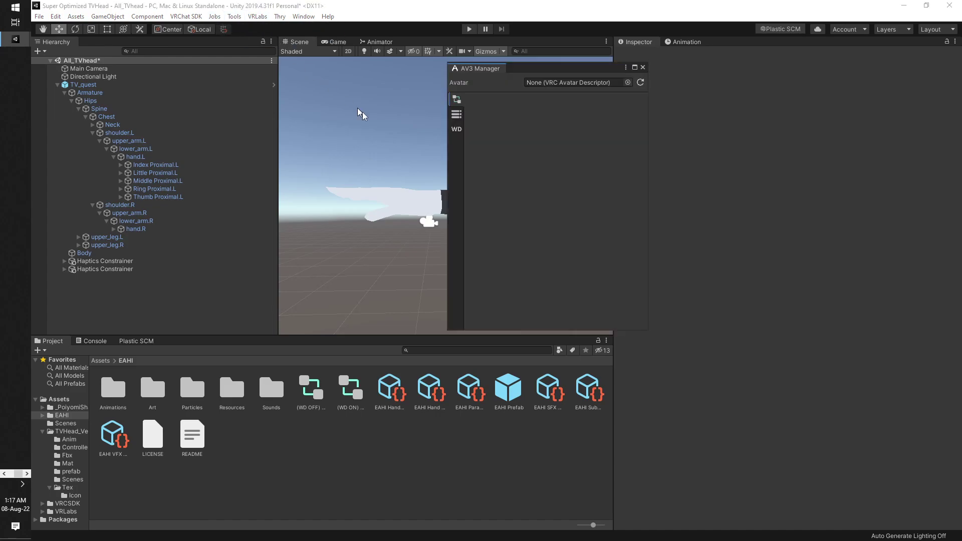
{"action": "left_click", "coordinate": [628, 83]}
{"action": "left_click", "coordinate": [548, 222]}
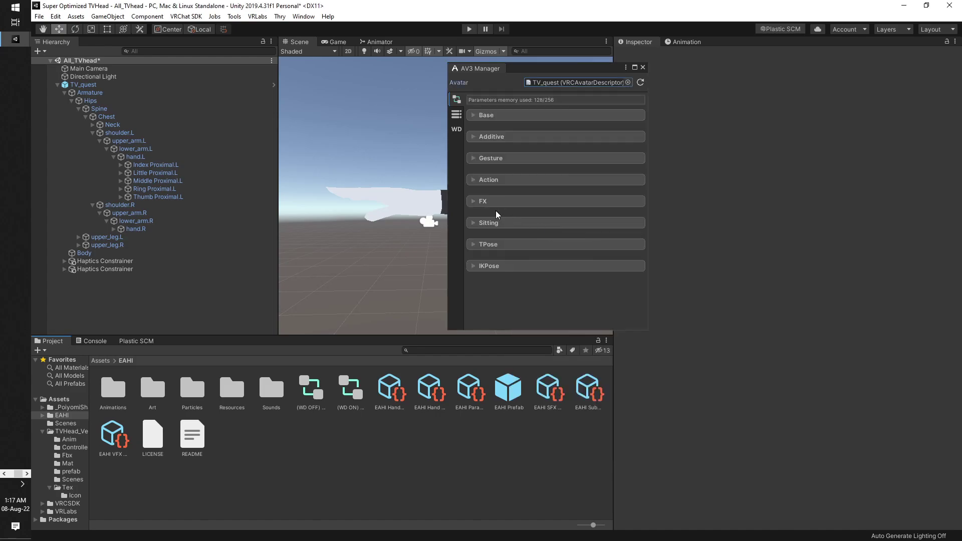
{"action": "left_click", "coordinate": [482, 201]}
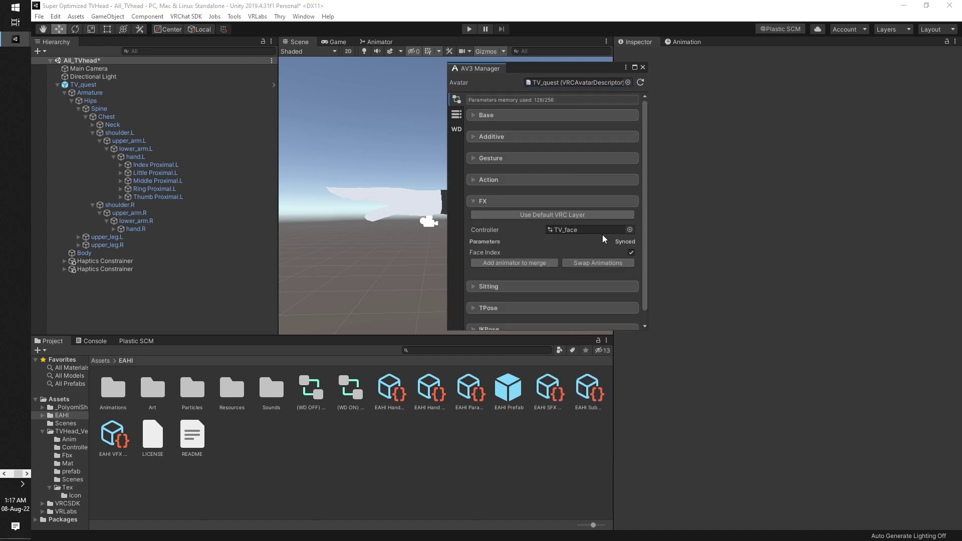
Step: Check the FX controller assigned to TV_quest in both the Avatars 3.0 Manager and its avatar descriptor
{"action": "left_click", "coordinate": [630, 229]}
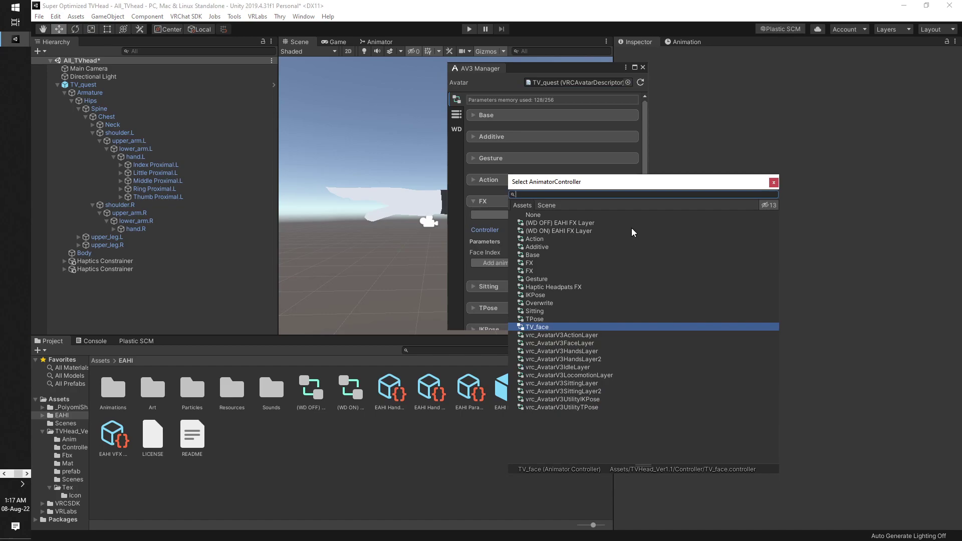
{"action": "left_click", "coordinate": [773, 182]}
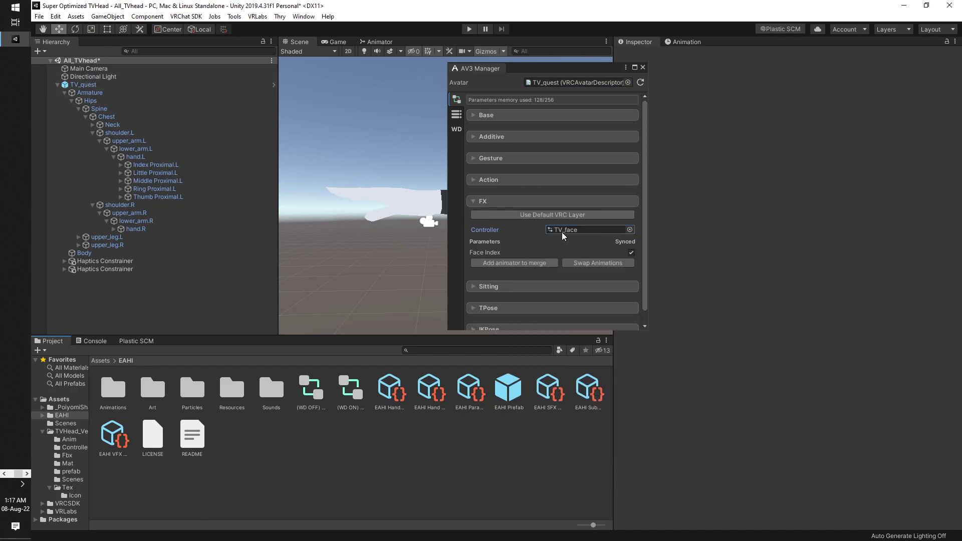
{"action": "left_click", "coordinate": [231, 85]}
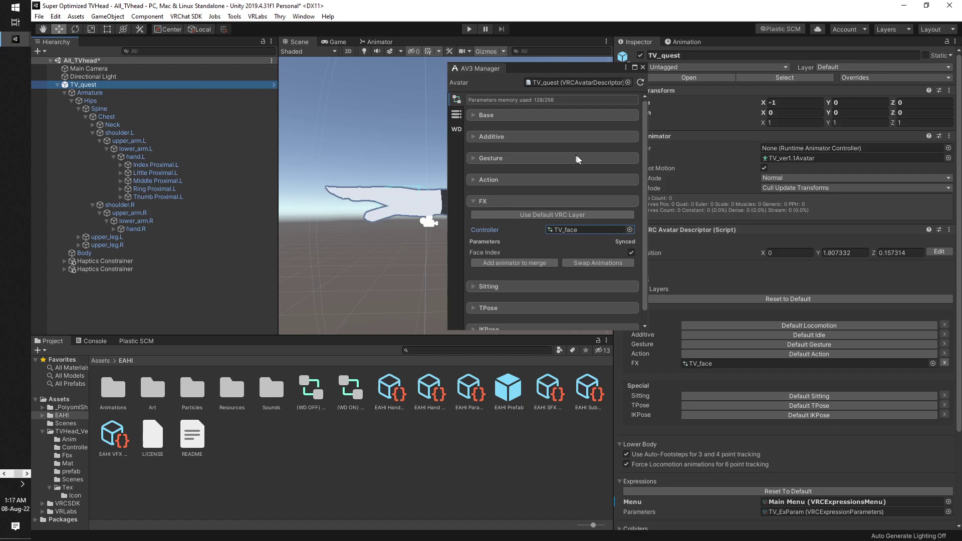
{"action": "left_click_drag", "start_coordinate": [546, 69], "coordinate": [423, 70]}
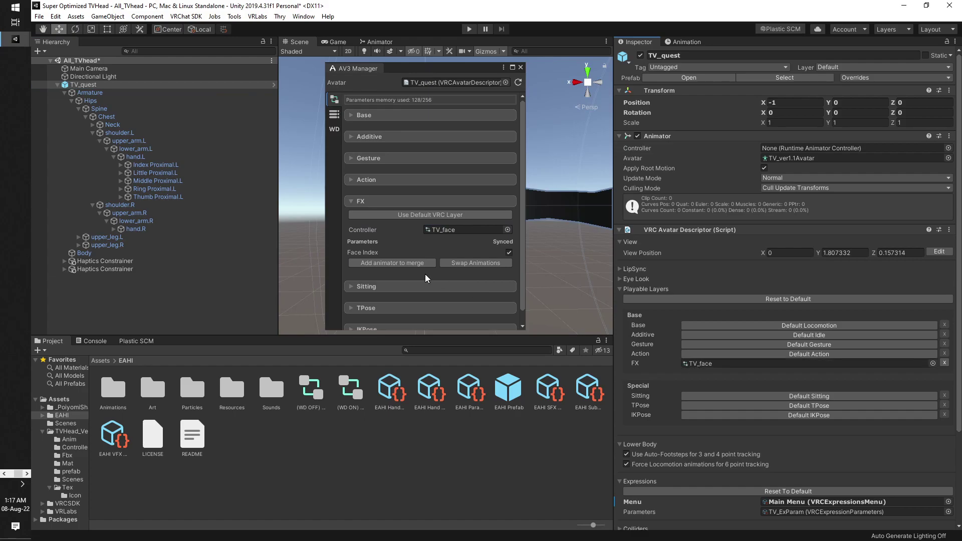
Step: Merge the (WD ON) EAHI FX Layer animator onto the current TV_face FX controller without parameter suffixes
{"action": "left_click", "coordinate": [410, 263]}
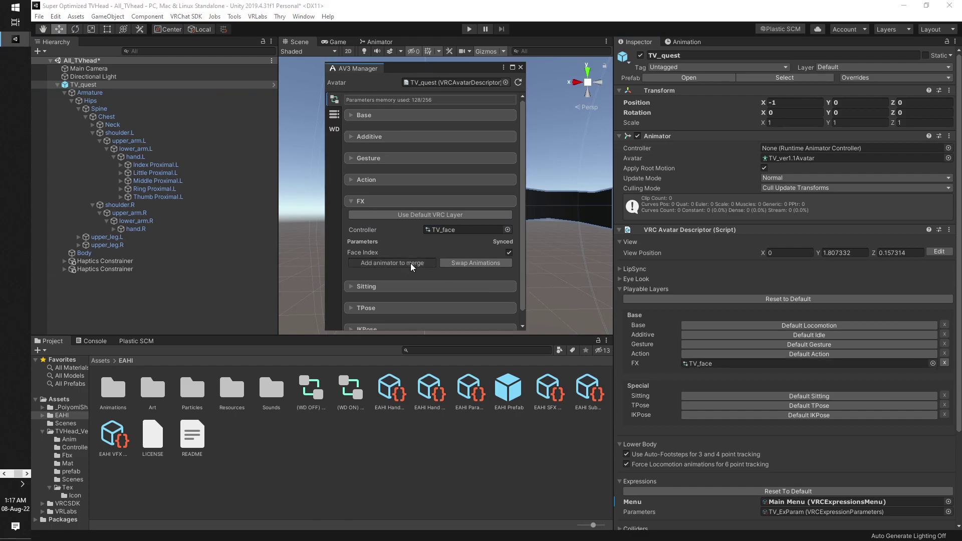
{"action": "left_click", "coordinate": [506, 277]}
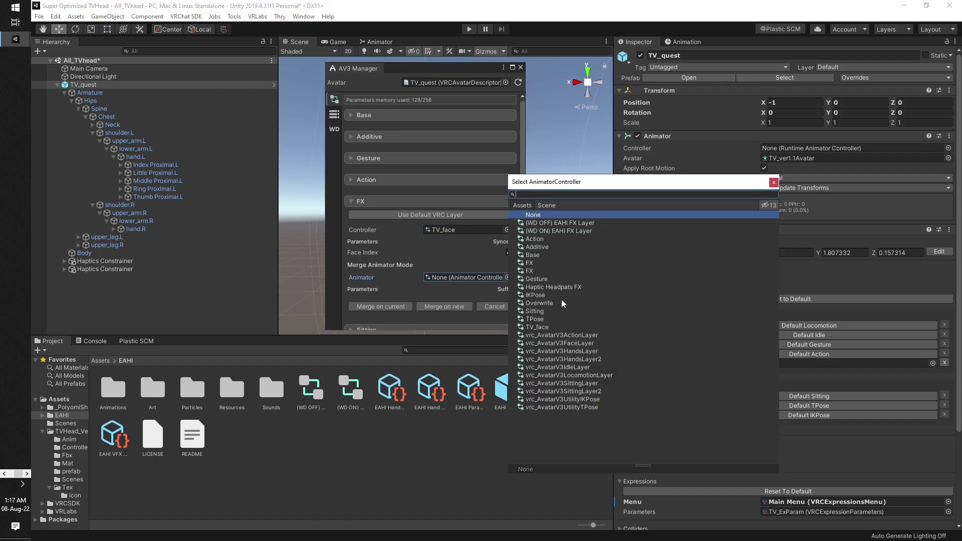
{"action": "left_click", "coordinate": [557, 223]}
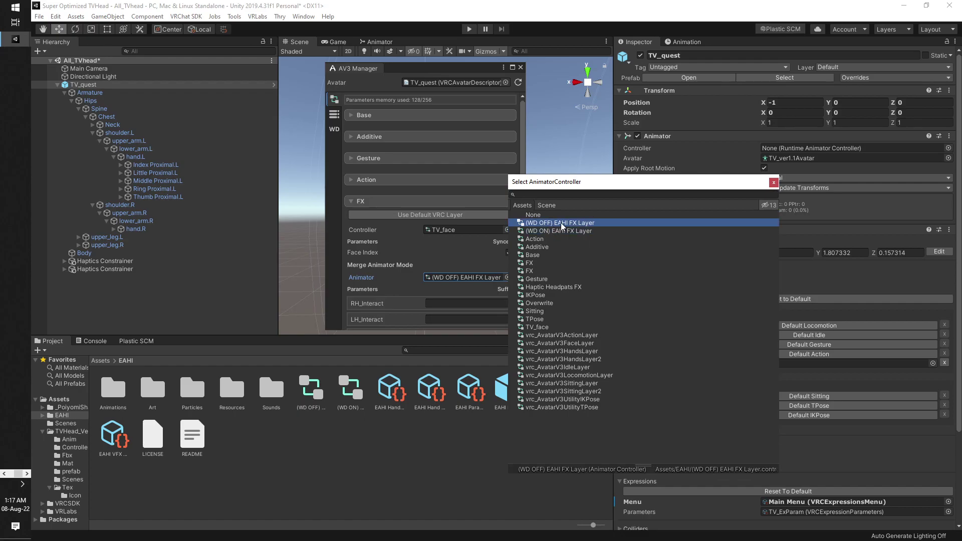
{"action": "left_click", "coordinate": [549, 231]}
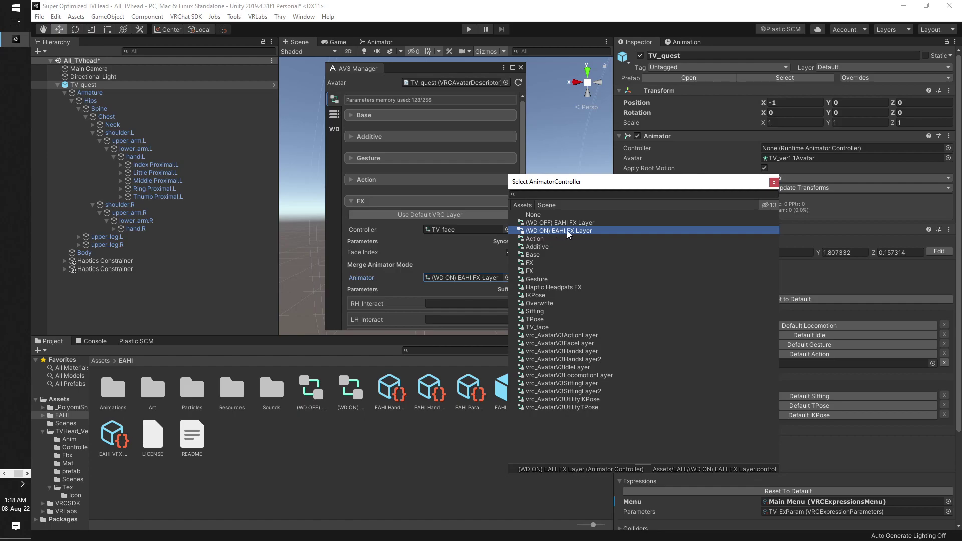
{"action": "double_click", "coordinate": [567, 231]}
{"action": "scroll", "coordinate": [407, 262], "scroll_direction": "down", "scroll_amount": 5}
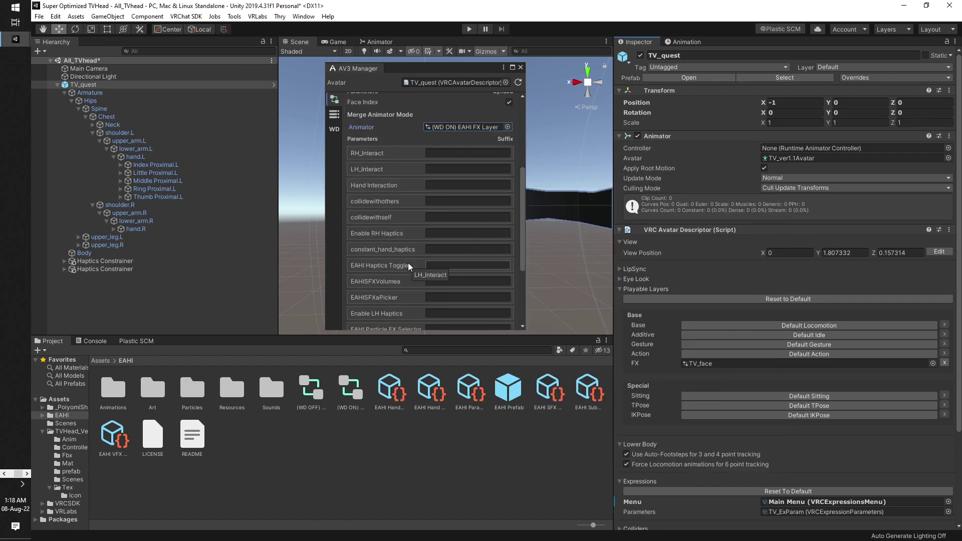
{"action": "scroll", "coordinate": [407, 263], "scroll_direction": "down", "scroll_amount": 3}
{"action": "left_click", "coordinate": [381, 252]}
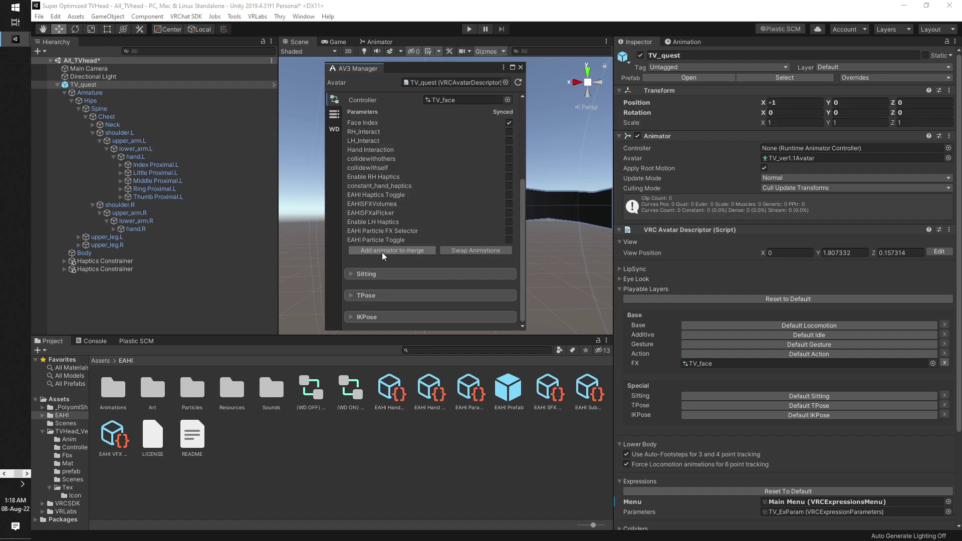
Step: Copy the EAHI Parameters into the avatar's expression parameters, check their sync state in the FX layer and close the Avatars 3.0 Manager
{"action": "scroll", "coordinate": [383, 255], "scroll_direction": "down", "scroll_amount": 10}
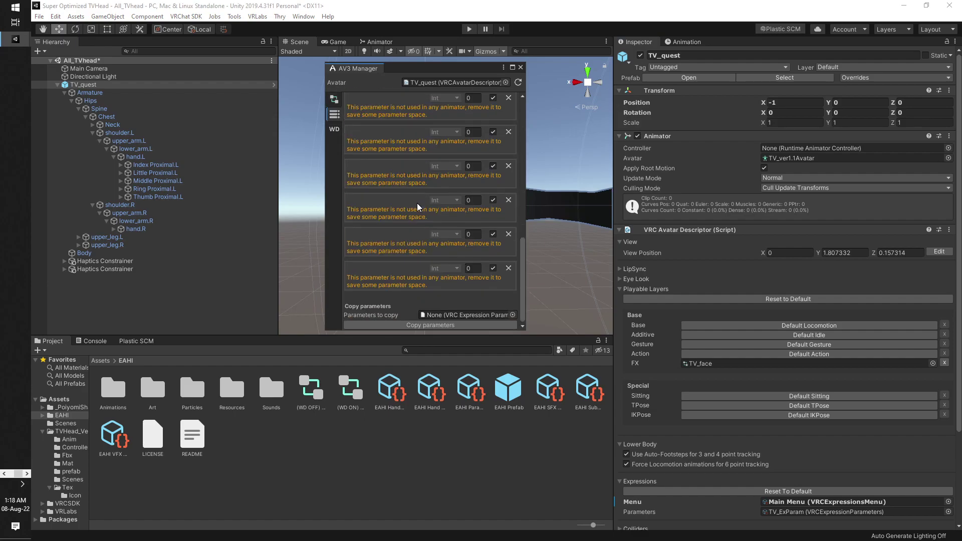
{"action": "left_click", "coordinate": [512, 315]}
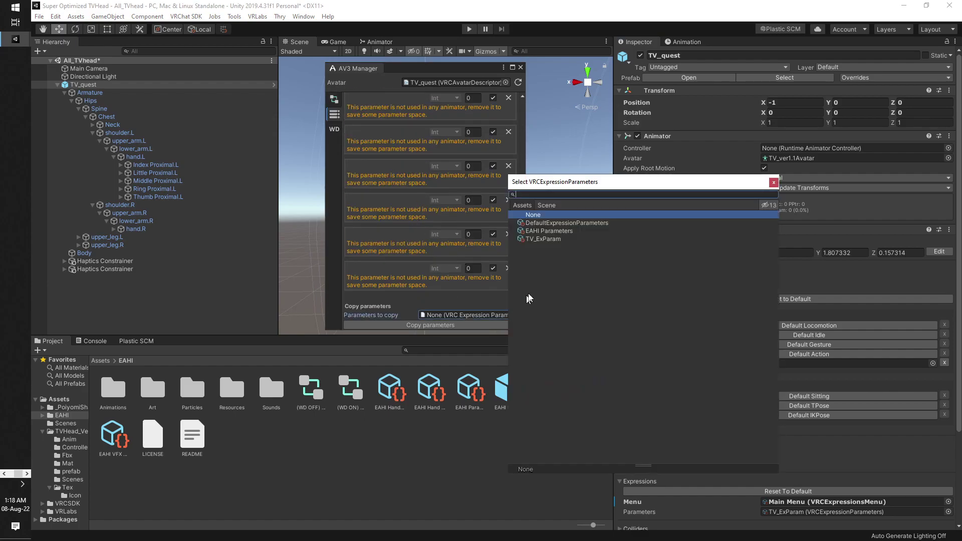
{"action": "double_click", "coordinate": [549, 231]}
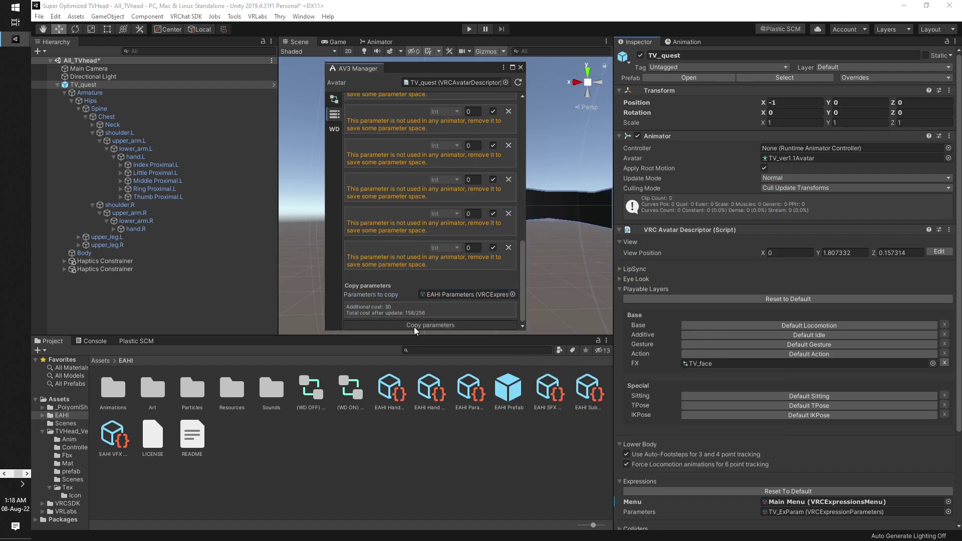
{"action": "left_click", "coordinate": [415, 325]}
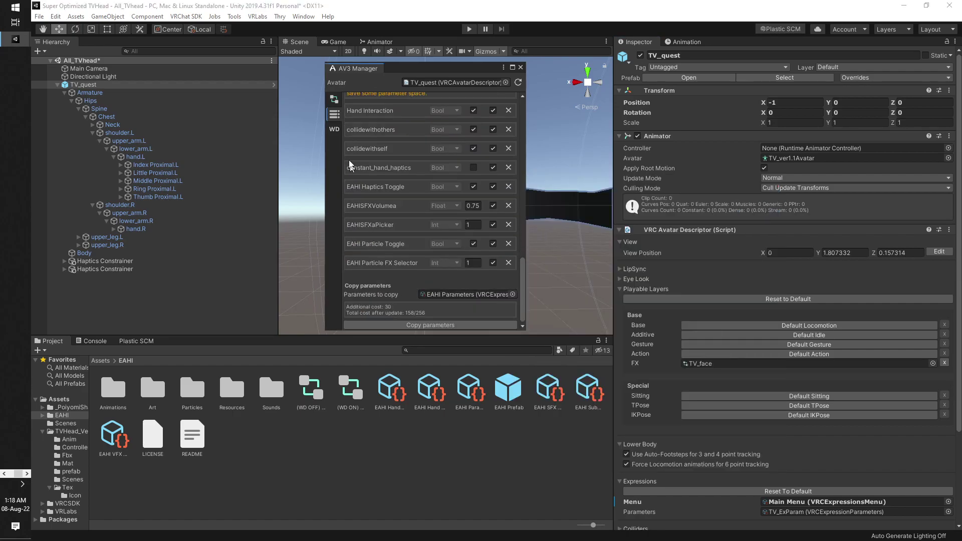
{"action": "left_click", "coordinate": [334, 99]}
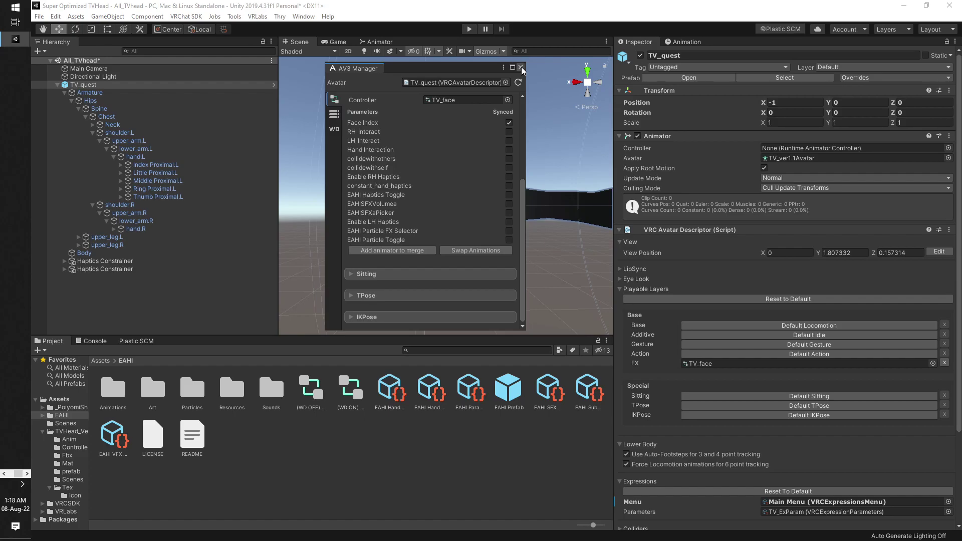
{"action": "left_click", "coordinate": [385, 202]}
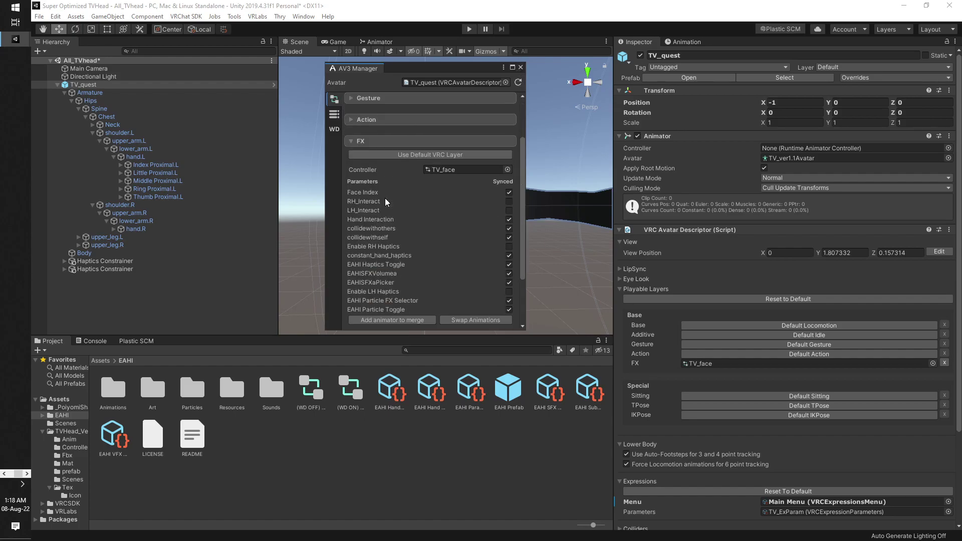
{"action": "scroll", "coordinate": [385, 202], "scroll_direction": "down", "scroll_amount": 3}
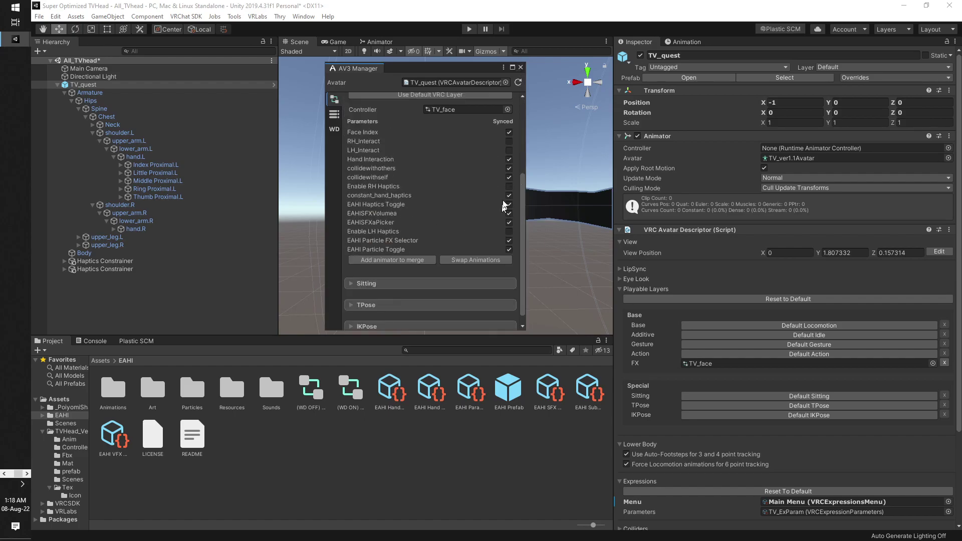
{"action": "left_click", "coordinate": [520, 67]}
Step: Locate the Main Menu expressions menu assigned to TV_quest's avatar descriptor and open it for editing
{"action": "left_click", "coordinate": [254, 451]}
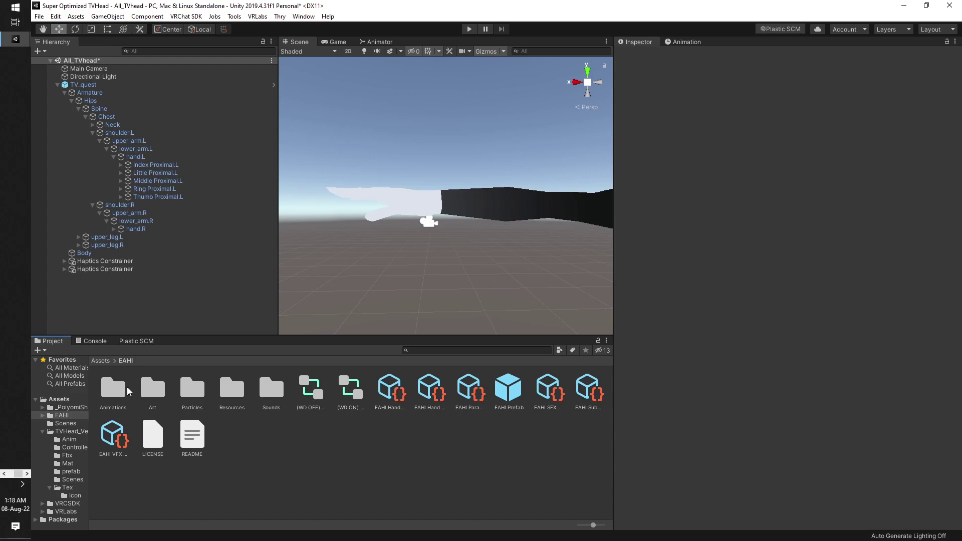
{"action": "left_click", "coordinate": [101, 359]}
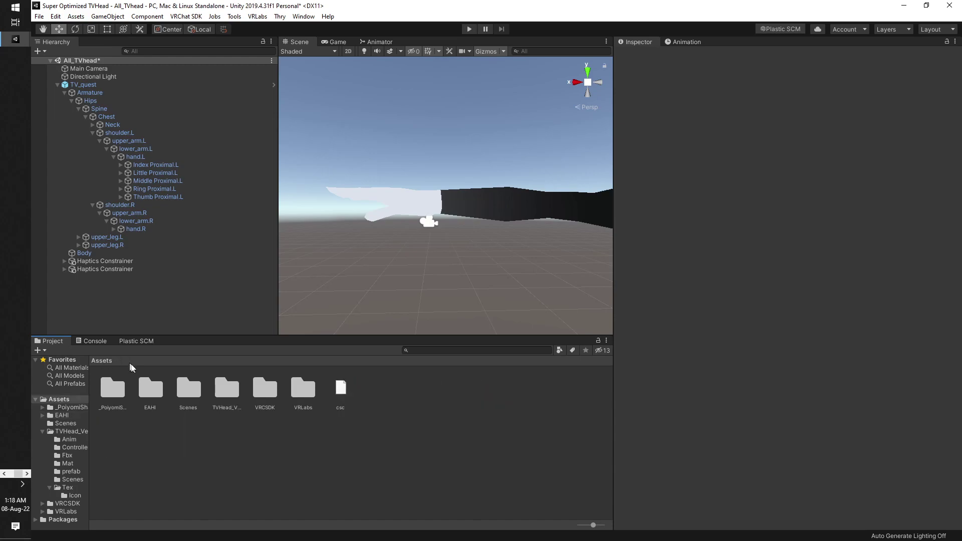
{"action": "left_click", "coordinate": [83, 84]}
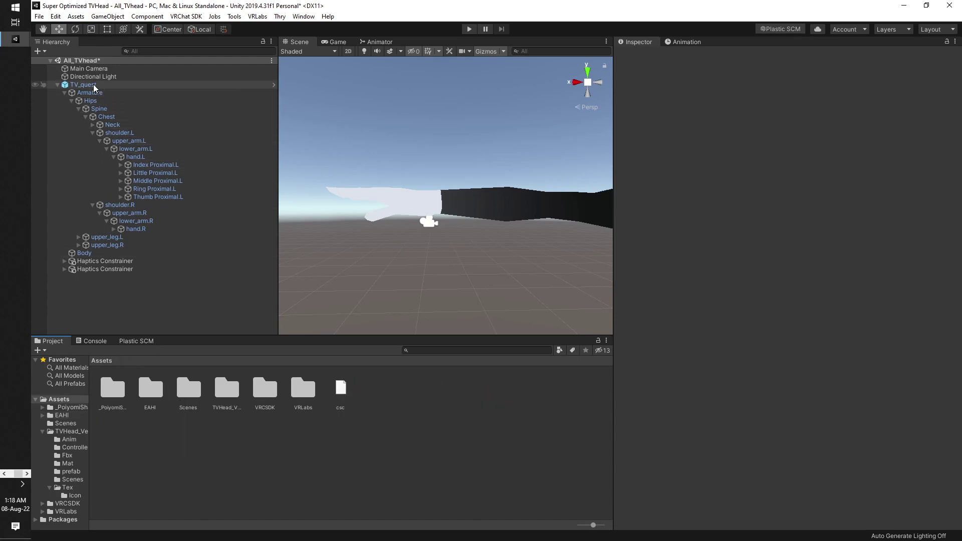
{"action": "scroll", "coordinate": [957, 193], "scroll_direction": "down", "scroll_amount": 5}
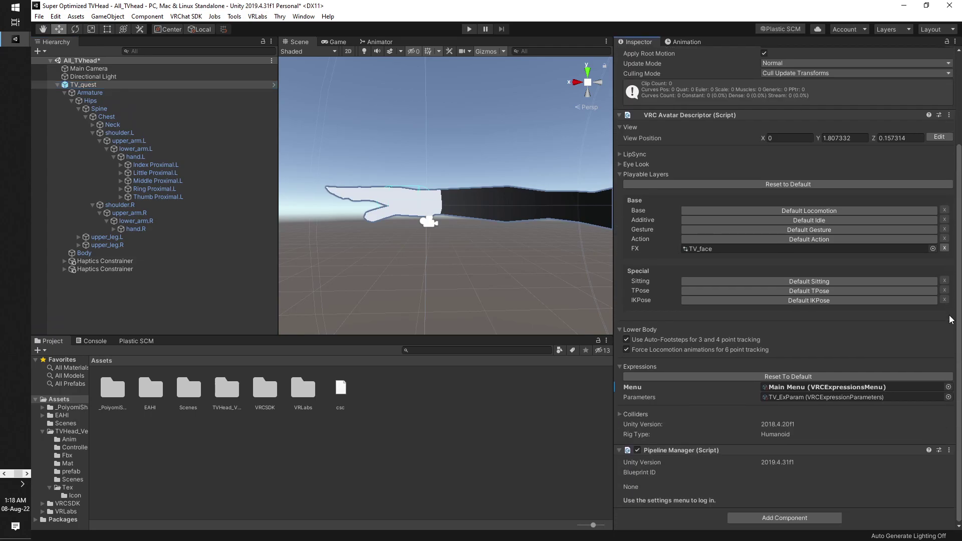
{"action": "left_click", "coordinate": [838, 388]}
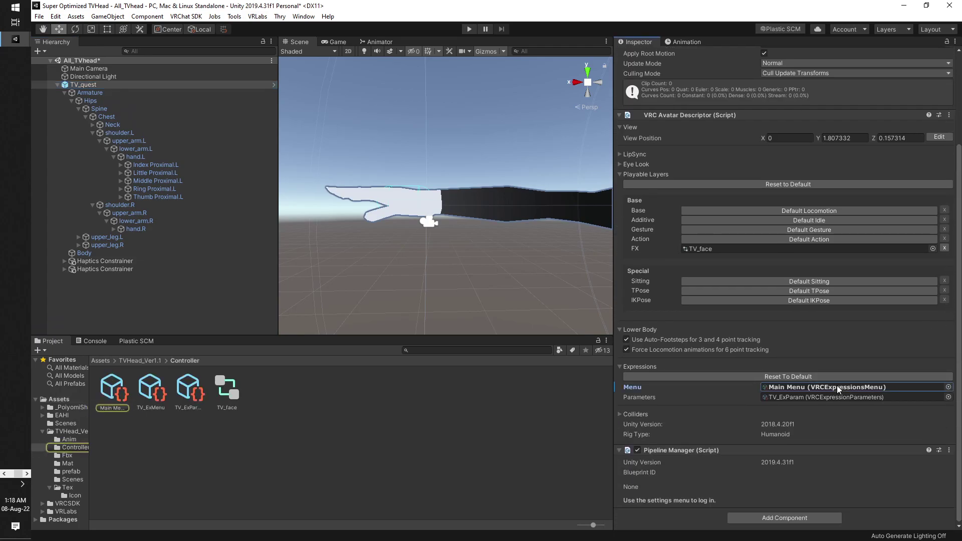
{"action": "left_click", "coordinate": [119, 390]}
Step: Add a new control to Main Menu and name it EAHI Menu
{"action": "left_click", "coordinate": [792, 211]}
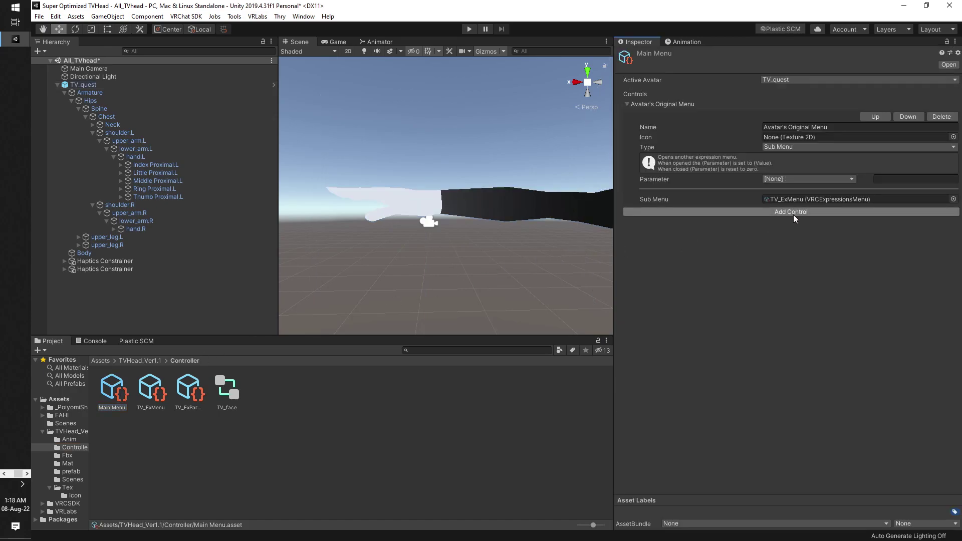
{"action": "left_click", "coordinate": [843, 235]}
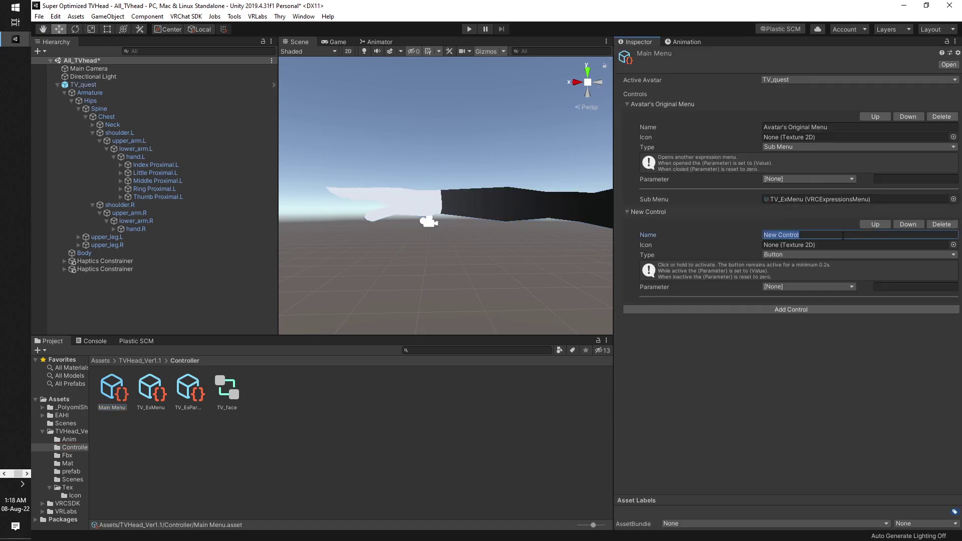
{"action": "type", "text": "EAHI Mn"}
{"action": "type", "text": "nu"}
Step: Set the EAHI Menu control's type to Sub Menu and assign EAHI Submenu as its submenu
{"action": "left_click", "coordinate": [887, 287]}
{"action": "left_click", "coordinate": [862, 257]}
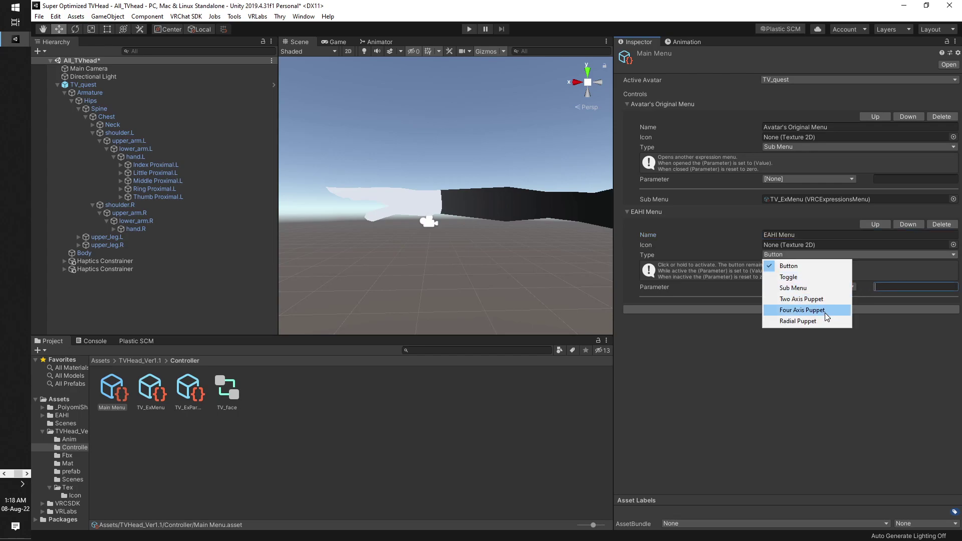
{"action": "left_click", "coordinate": [804, 289]}
{"action": "left_click", "coordinate": [952, 306]}
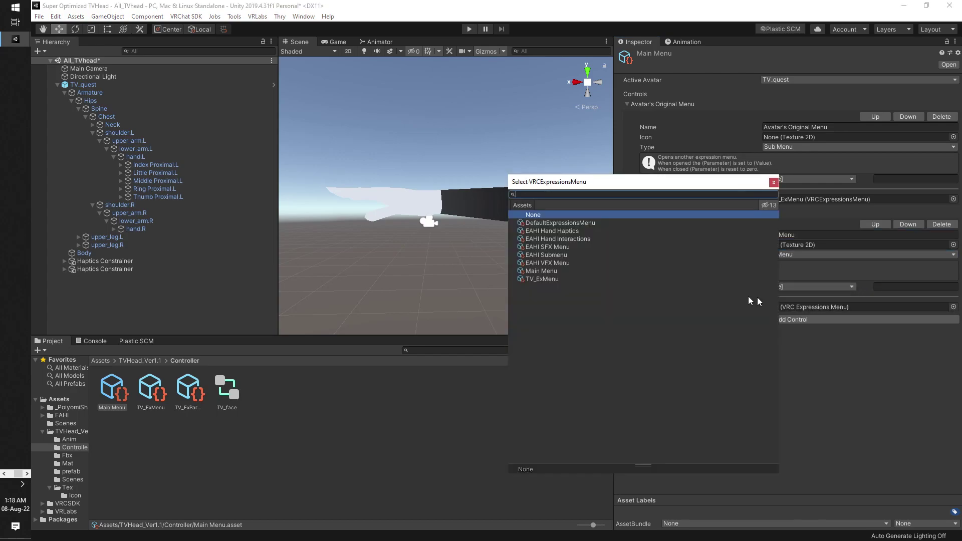
{"action": "left_click", "coordinate": [546, 255]}
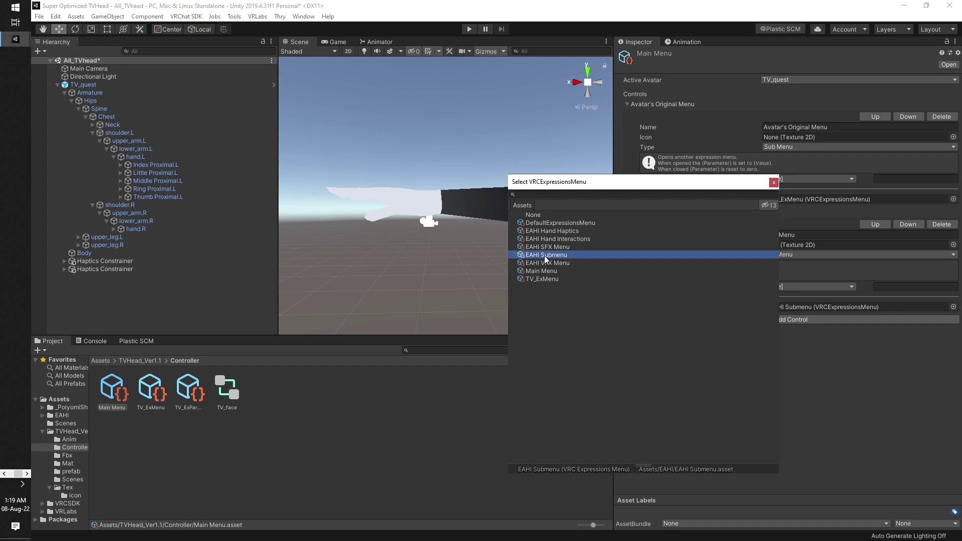
{"action": "double_click", "coordinate": [543, 255]}
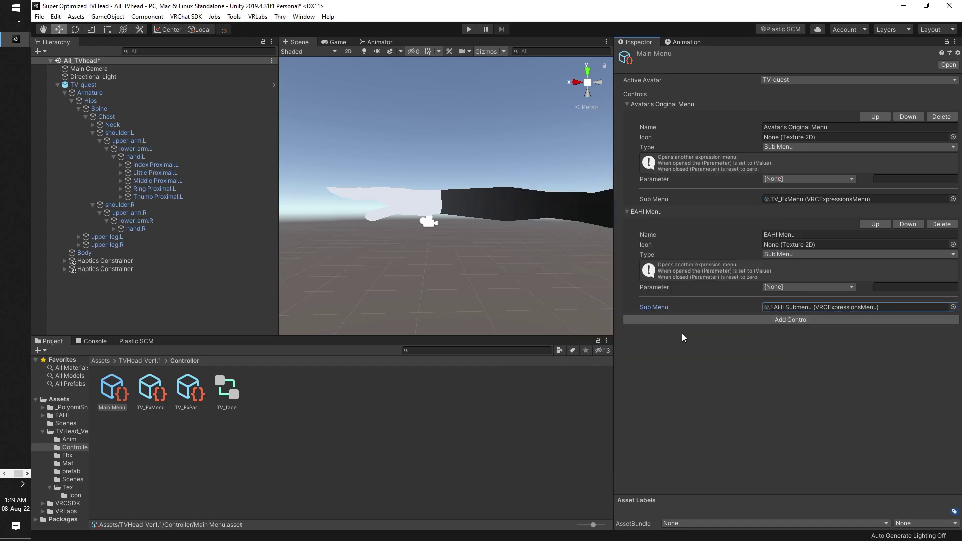
Step: Save the All_TVhead scene
{"action": "left_click", "coordinate": [56, 16]}
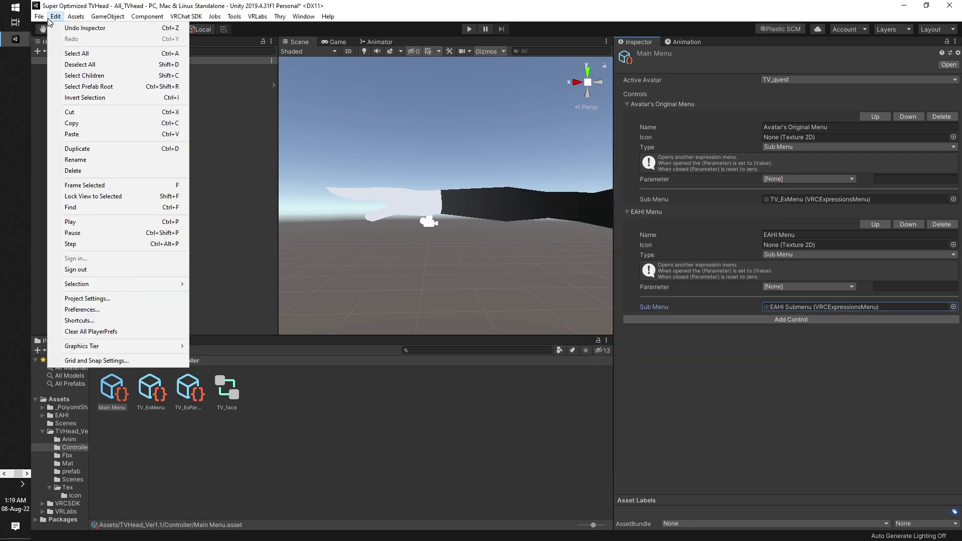
{"action": "mouse_move", "coordinate": [39, 16]}
{"action": "left_click", "coordinate": [56, 54]}
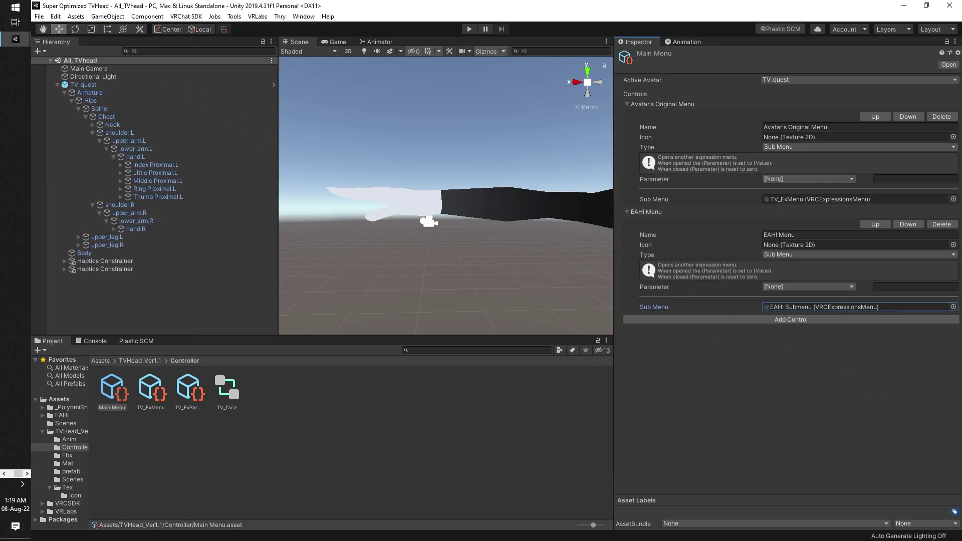